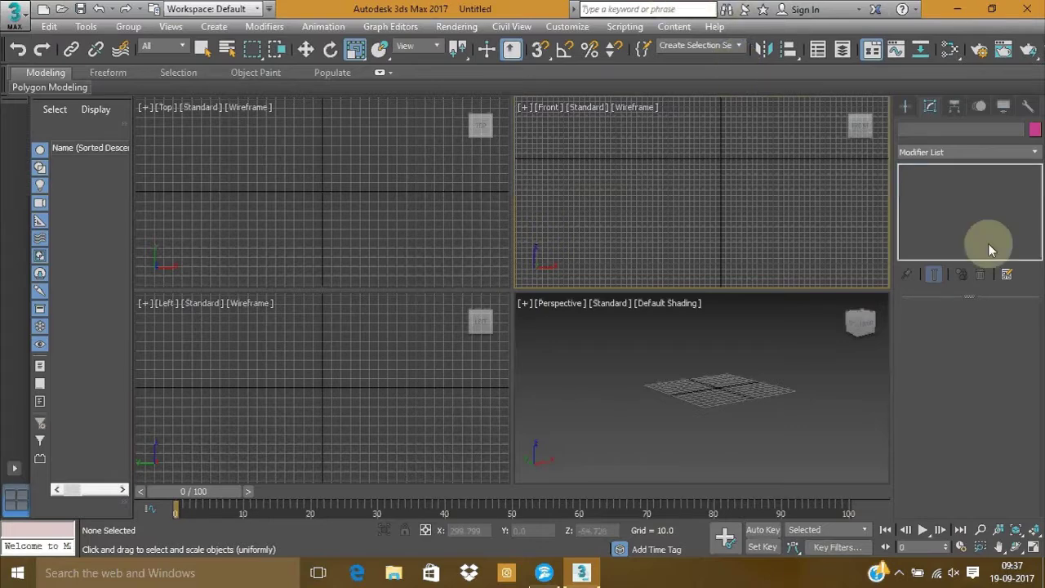
- Draw a plane about 132 long and 514 wide in the Front viewport and set its width segments to 12
{"action": "left_click", "coordinate": [905, 106]}
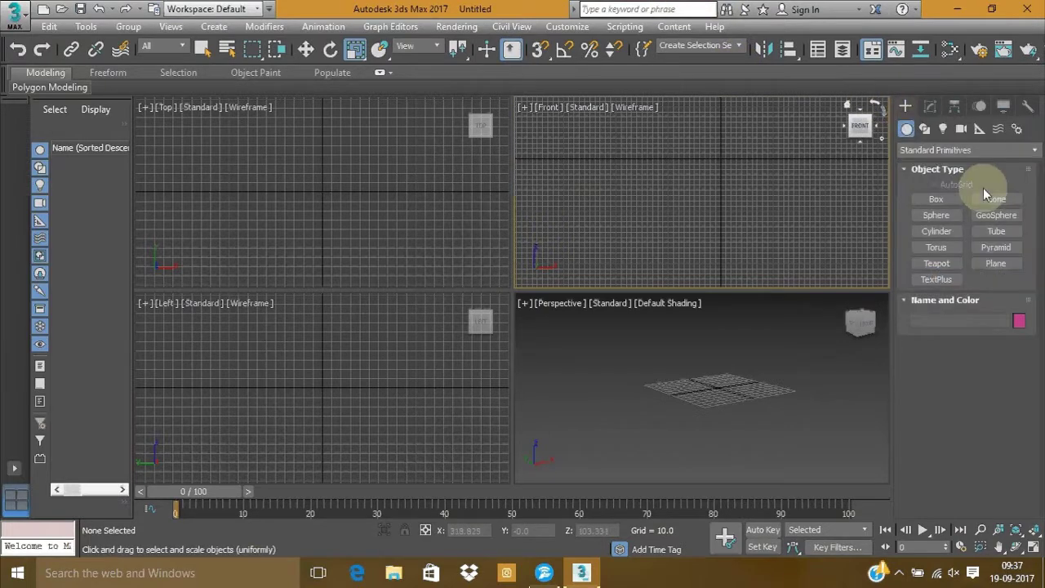
{"action": "left_click", "coordinate": [995, 263]}
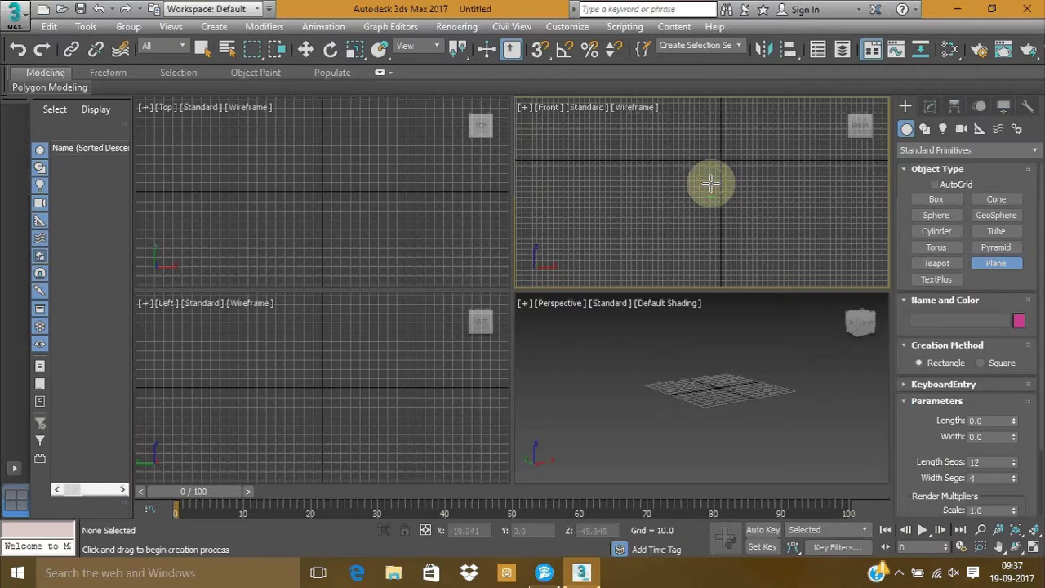
{"action": "mouse_move", "coordinate": [587, 165]}
{"action": "left_mouse_down"}
{"action": "mouse_move", "coordinate": [735, 212]}
{"action": "mouse_move", "coordinate": [855, 231]}
{"action": "left_mouse_up"}
{"action": "key", "text": "r"}
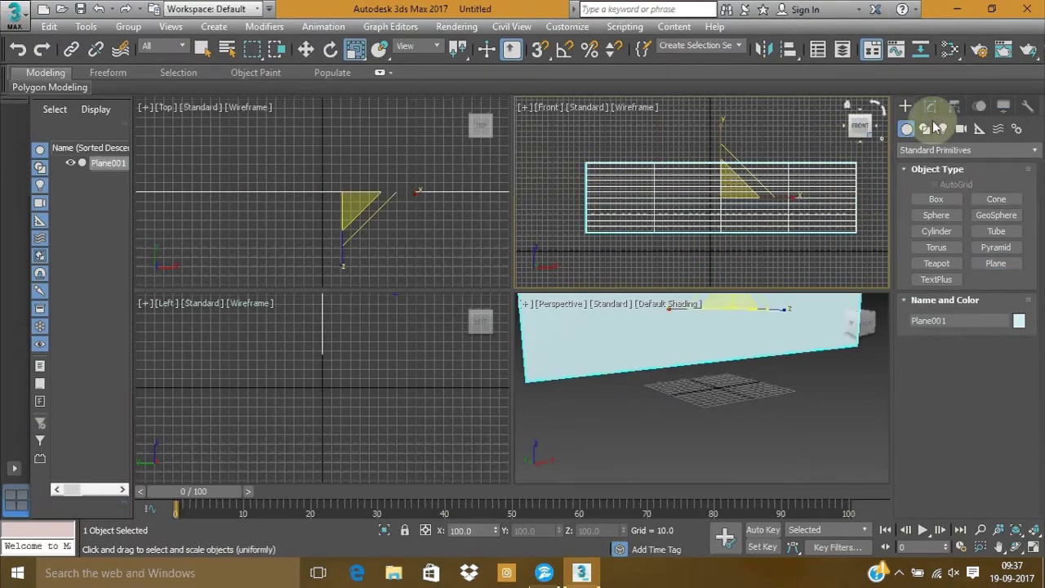
{"action": "left_click", "coordinate": [931, 106]}
{"action": "left_click", "coordinate": [980, 387]}
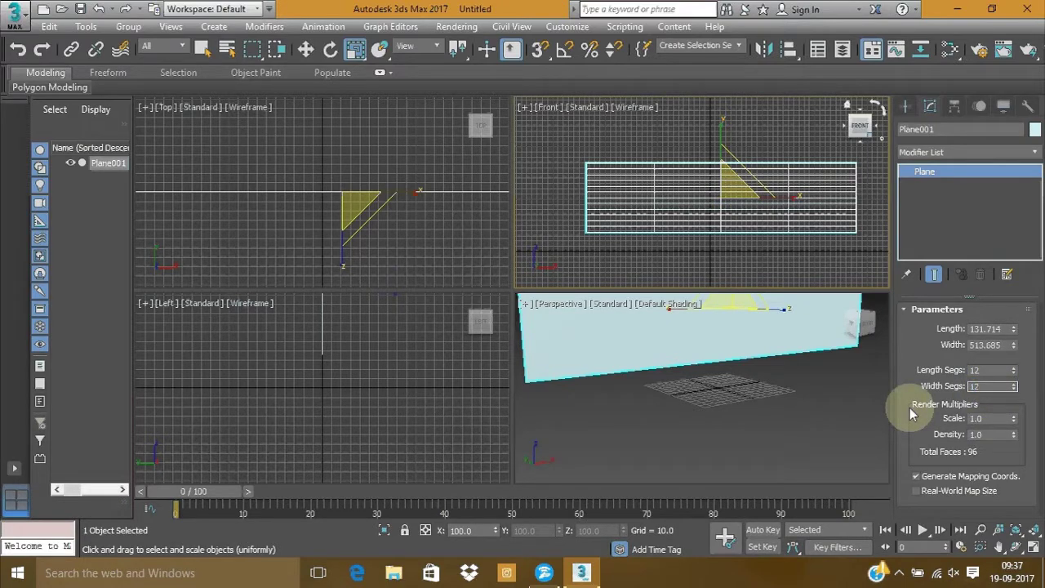
{"action": "key", "text": "Return"}
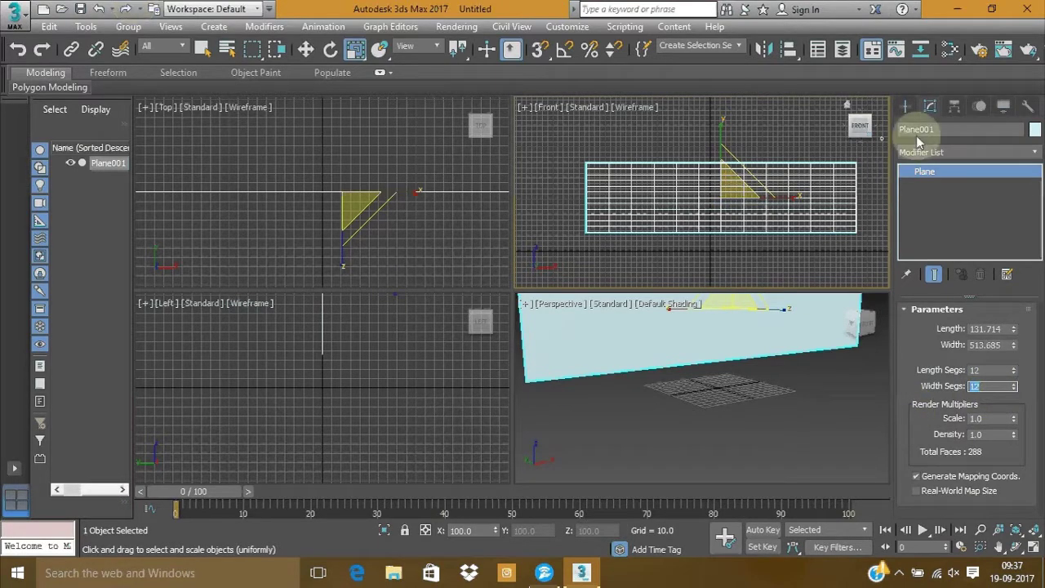
- Add a Wave modifier to the plane and raise its Amplitude 1 to about 3.44
{"action": "left_click", "coordinate": [939, 152]}
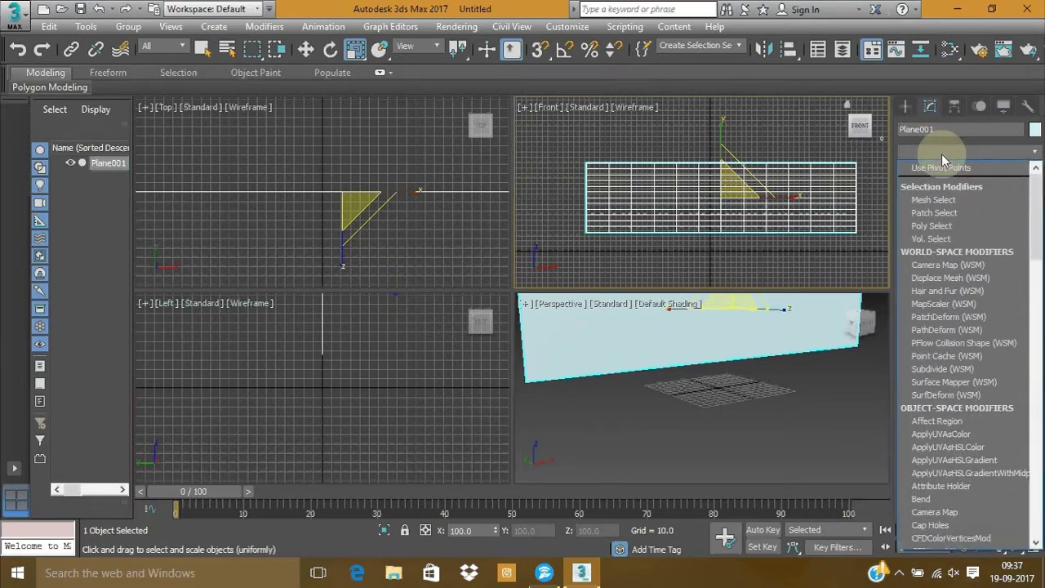
{"action": "key", "text": "w"}
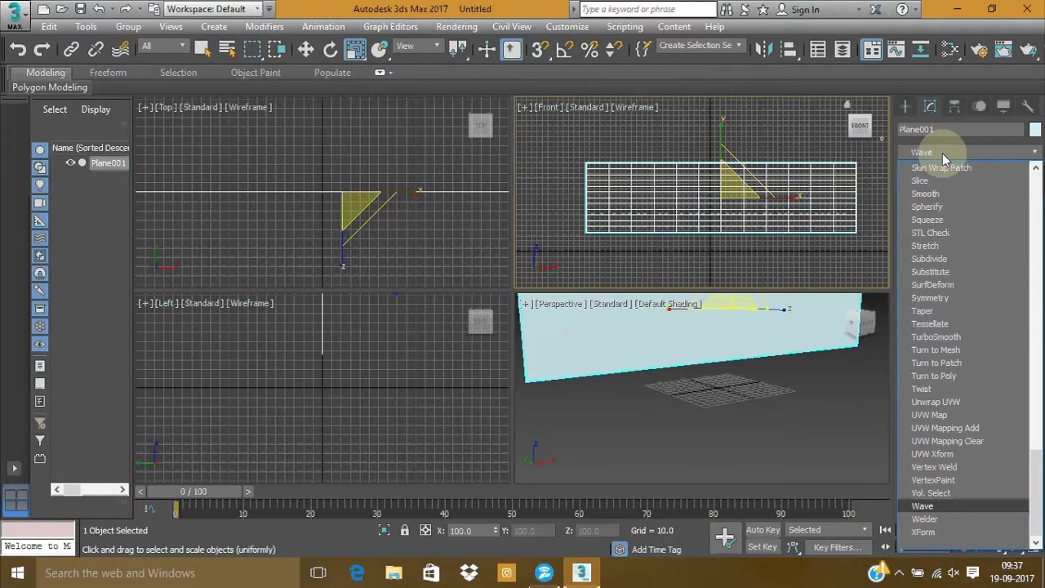
{"action": "key", "text": "Return"}
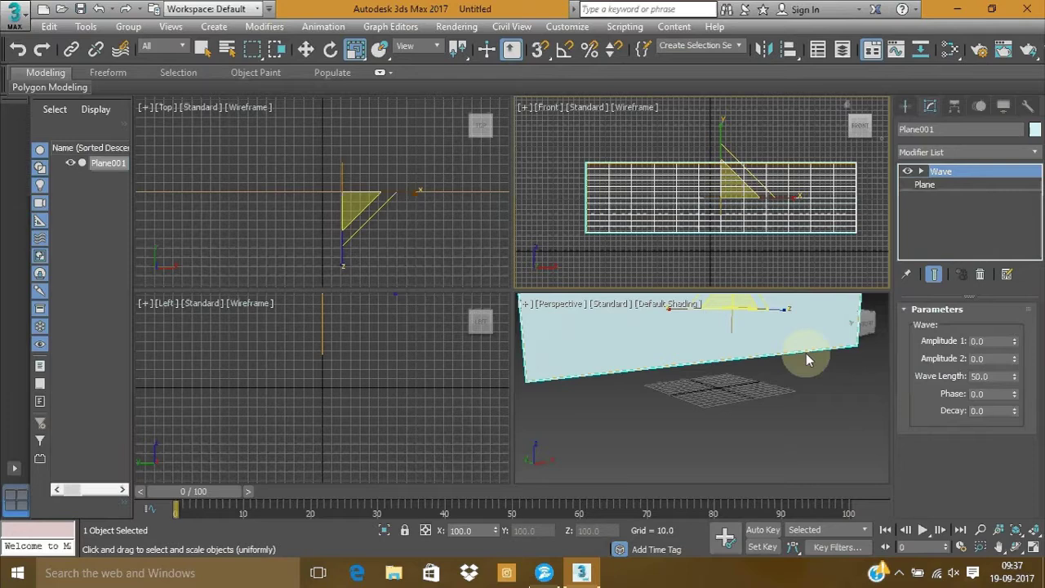
{"action": "middle_click_drag", "start_coordinate": [807, 359], "coordinate": [781, 420], "text": "alt"}
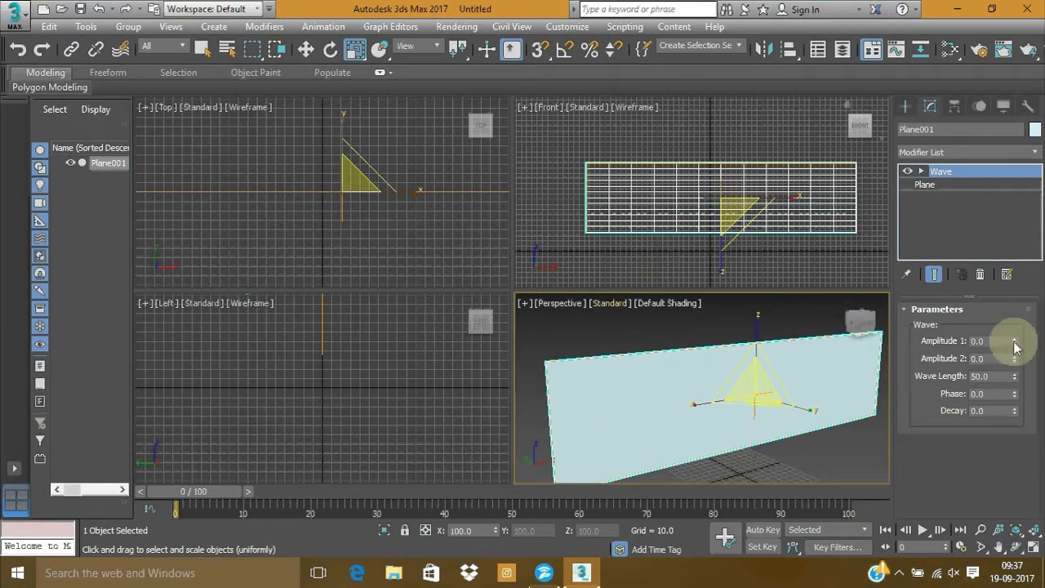
{"action": "left_click_drag", "start_coordinate": [1015, 341], "coordinate": [874, 59]}
{"action": "key", "text": "alt+w"}
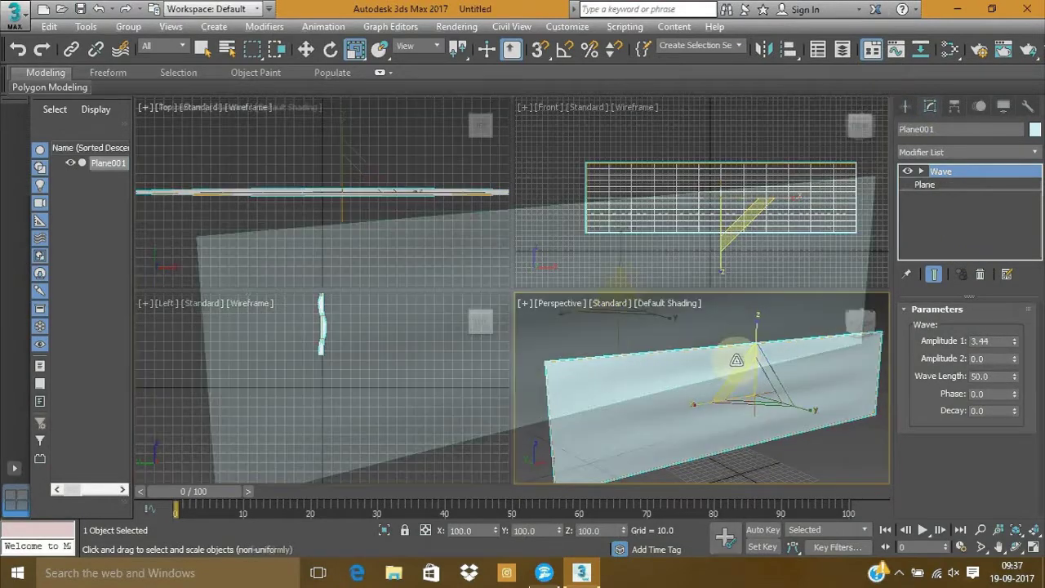
{"action": "middle_click_drag", "start_coordinate": [608, 384], "coordinate": [618, 334], "text": "alt"}
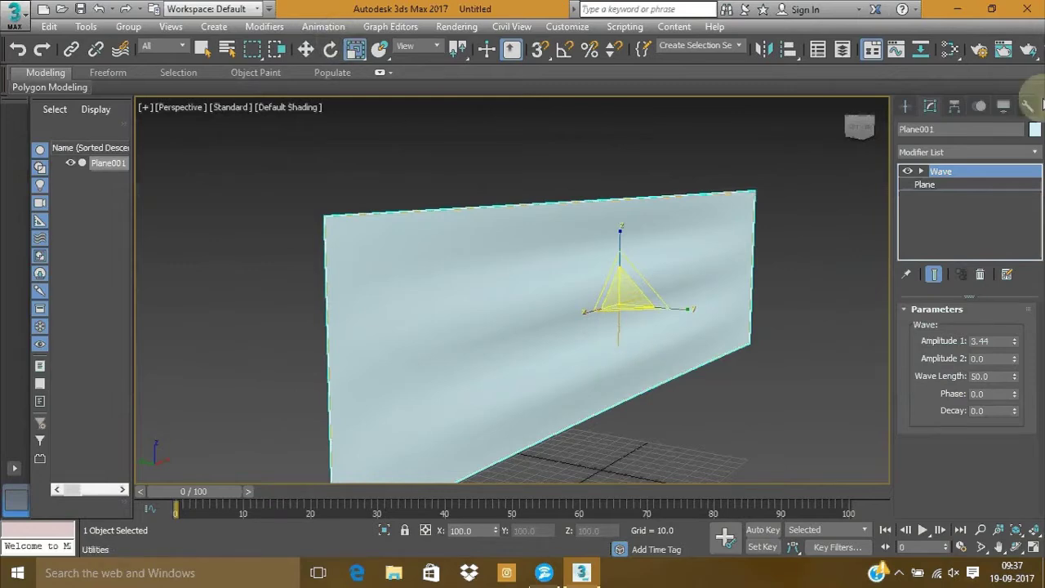
- Change the plane's object color to magenta
{"action": "left_click", "coordinate": [1035, 129]}
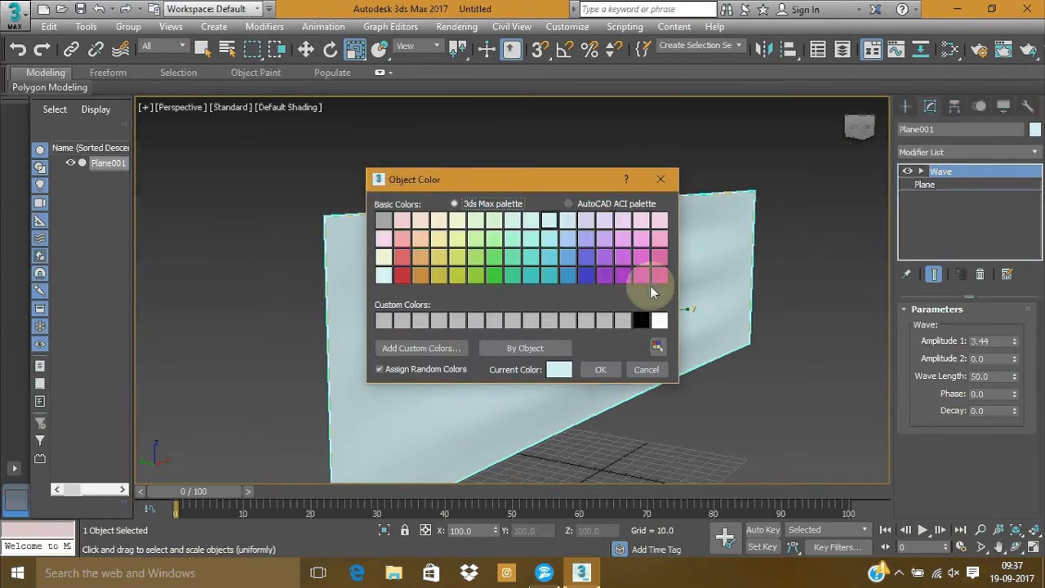
{"action": "left_click", "coordinate": [643, 275]}
{"action": "left_click", "coordinate": [600, 370]}
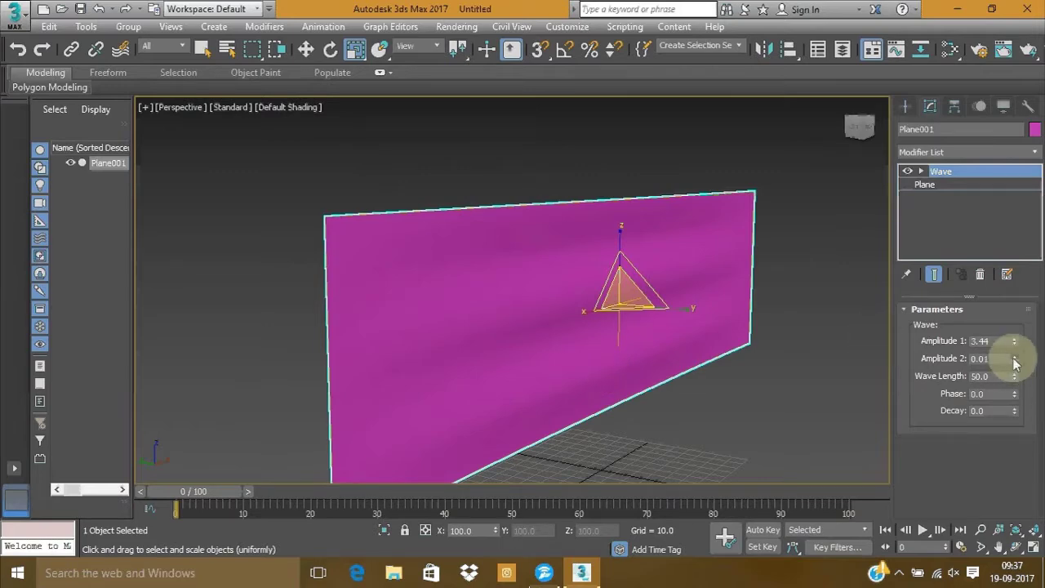
- Deepen the wave folds by raising Amplitude 1 to about 13.4 and Amplitude 2 to about 10.9
{"action": "mouse_move", "coordinate": [1015, 363]}
{"action": "left_mouse_down"}
{"action": "mouse_move", "coordinate": [999, 291]}
{"action": "mouse_move", "coordinate": [928, 171]}
{"action": "mouse_move", "coordinate": [940, 79]}
{"action": "left_mouse_up"}
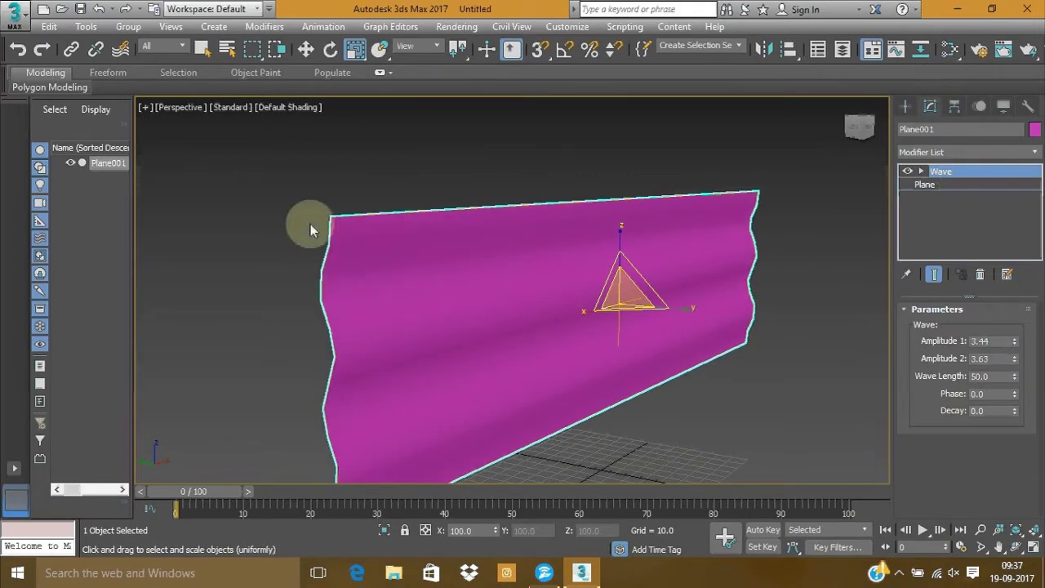
{"action": "mouse_move", "coordinate": [354, 269]}
{"action": "middle_mouse_down", "text": "alt"}
{"action": "mouse_move", "coordinate": [392, 331]}
{"action": "mouse_move", "coordinate": [378, 252]}
{"action": "middle_mouse_up", "text": "alt"}
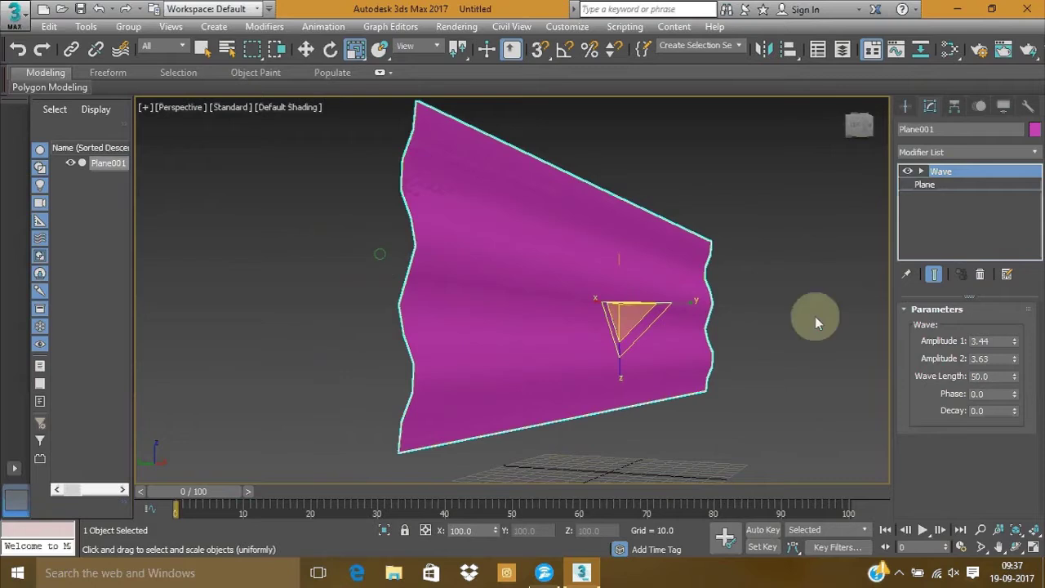
{"action": "left_click_drag", "start_coordinate": [1014, 341], "coordinate": [957, 191]}
{"action": "left_click_drag", "start_coordinate": [1014, 358], "coordinate": [950, 205]}
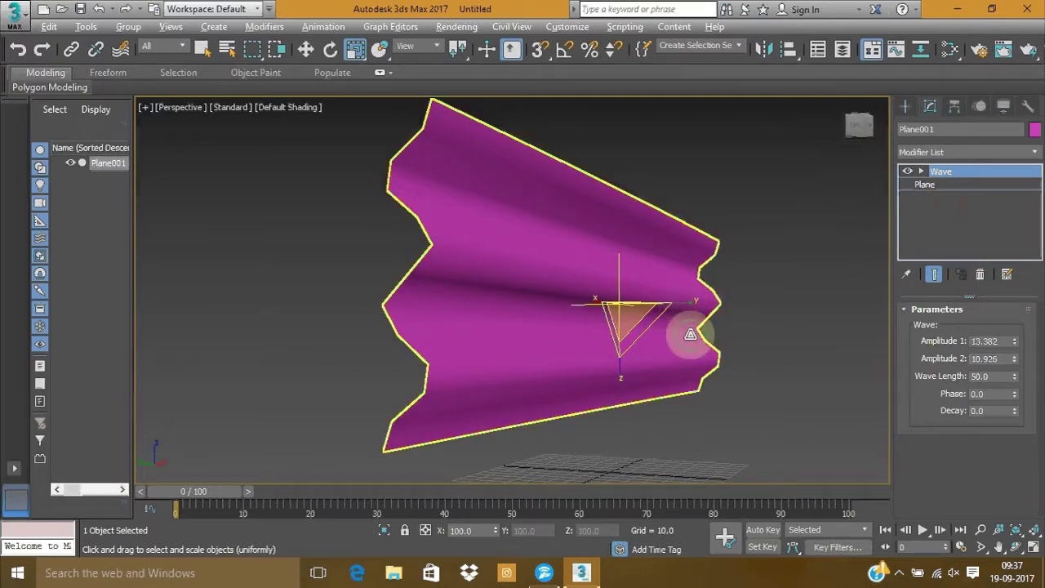
{"action": "mouse_move", "coordinate": [689, 335]}
{"action": "middle_mouse_down", "text": "alt"}
{"action": "mouse_move", "coordinate": [677, 354]}
{"action": "mouse_move", "coordinate": [693, 355]}
{"action": "middle_mouse_up", "text": "alt"}
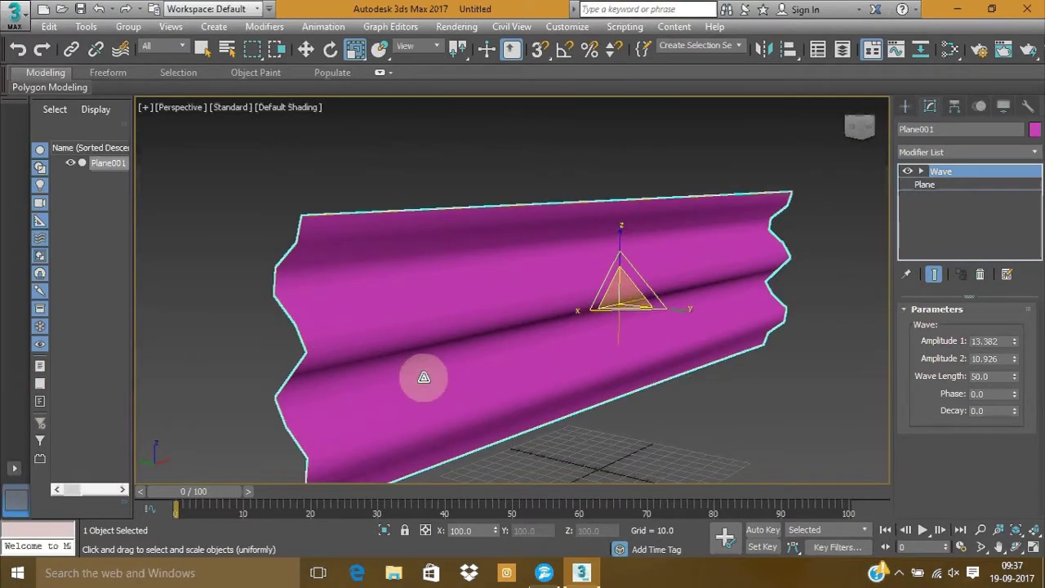
{"action": "mouse_move", "coordinate": [424, 377]}
{"action": "middle_mouse_down", "text": "alt"}
{"action": "mouse_move", "coordinate": [341, 357]}
{"action": "mouse_move", "coordinate": [495, 366]}
{"action": "mouse_move", "coordinate": [425, 374]}
{"action": "mouse_move", "coordinate": [408, 361]}
{"action": "middle_mouse_up", "text": "alt"}
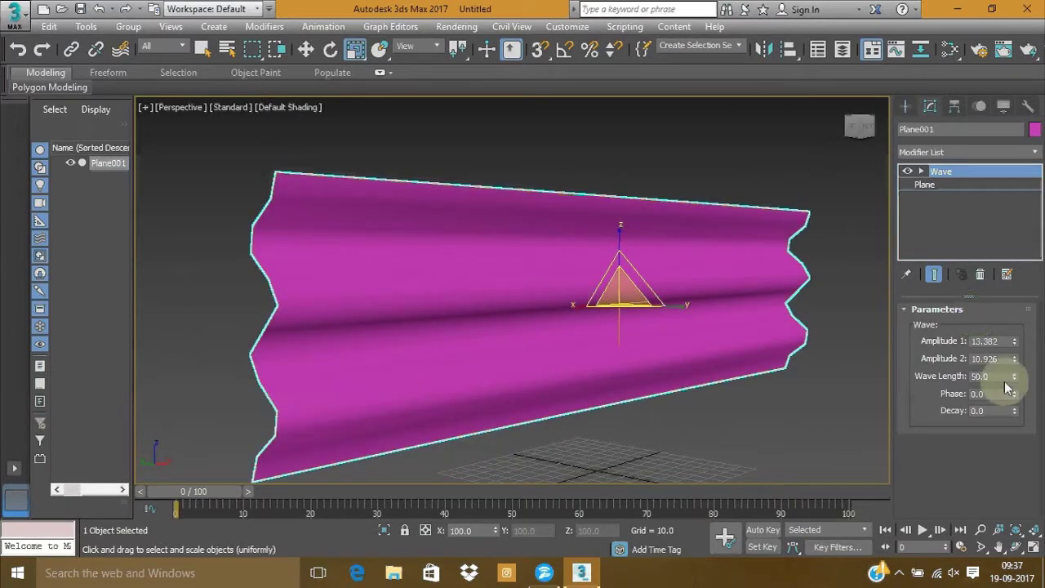
- Reduce the Wave modifier's wave length to 32 to tighten the folds
{"action": "left_click_drag", "start_coordinate": [1016, 380], "coordinate": [1019, 404]}
{"action": "middle_click_drag", "start_coordinate": [812, 336], "coordinate": [763, 334], "text": "alt"}
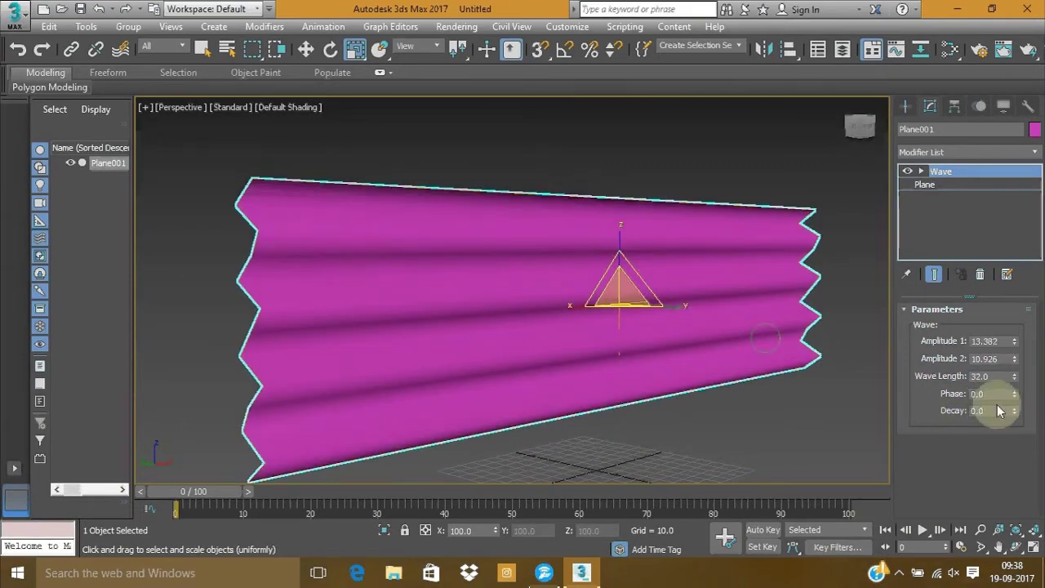
{"action": "scroll", "coordinate": [646, 322], "scroll_direction": "down", "scroll_amount": 3}
{"action": "scroll", "coordinate": [629, 325], "scroll_direction": "up", "scroll_amount": 3}
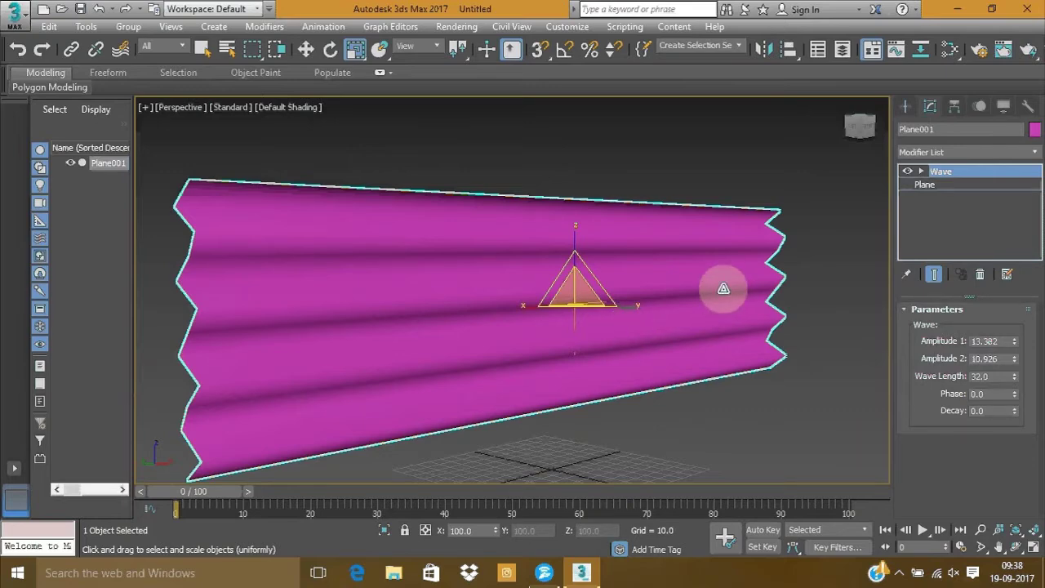
- Add an FFD(box) modifier to the plane and set its number of points to 13 length, 13 width and 4 height
{"action": "left_click", "coordinate": [947, 152]}
{"action": "key", "text": "f"}
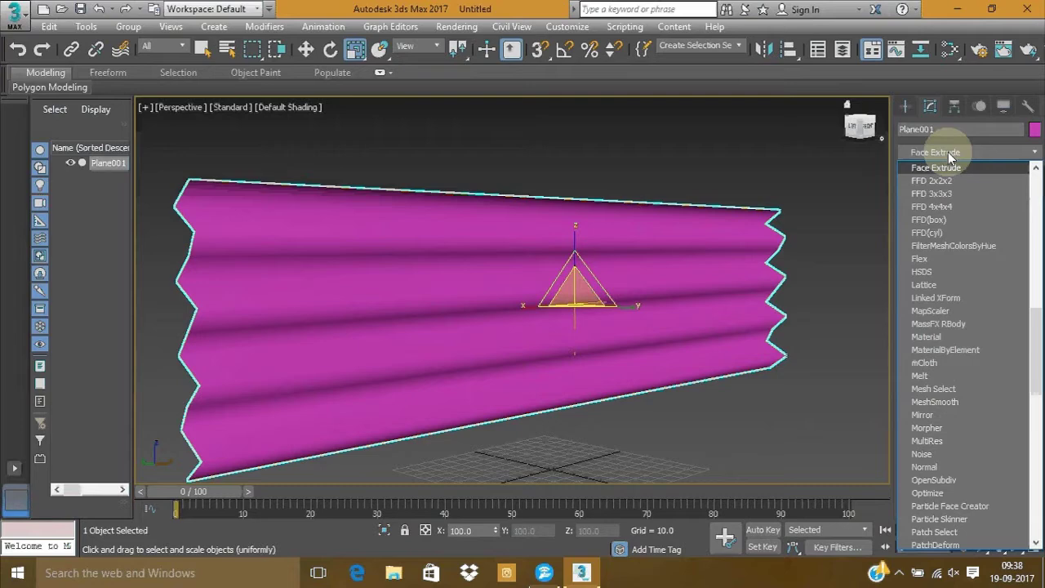
{"action": "left_click", "coordinate": [931, 220]}
{"action": "left_click", "coordinate": [972, 354]}
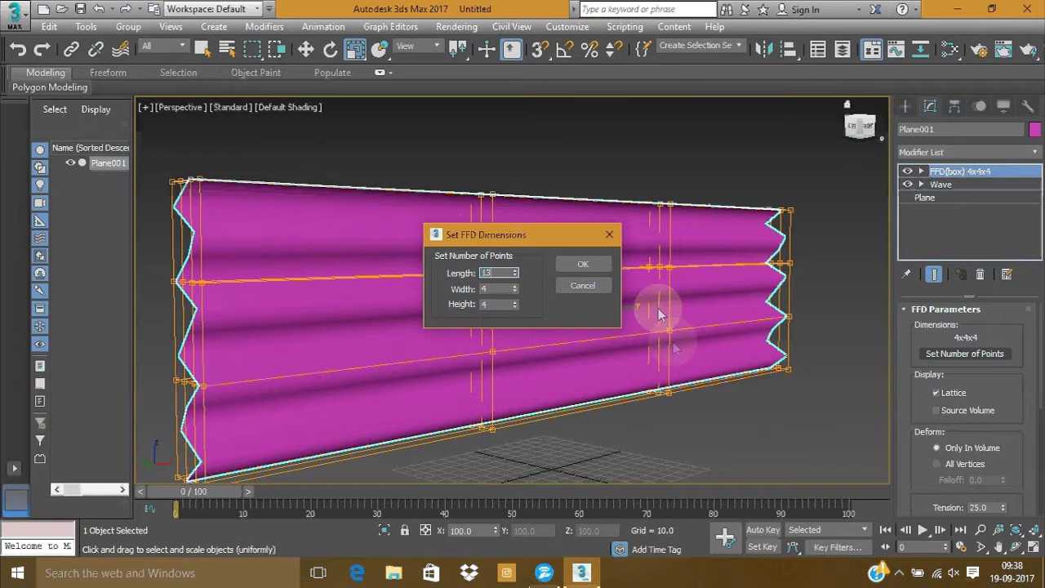
{"action": "type", "text": "13"}
{"action": "key", "text": "Tab"}
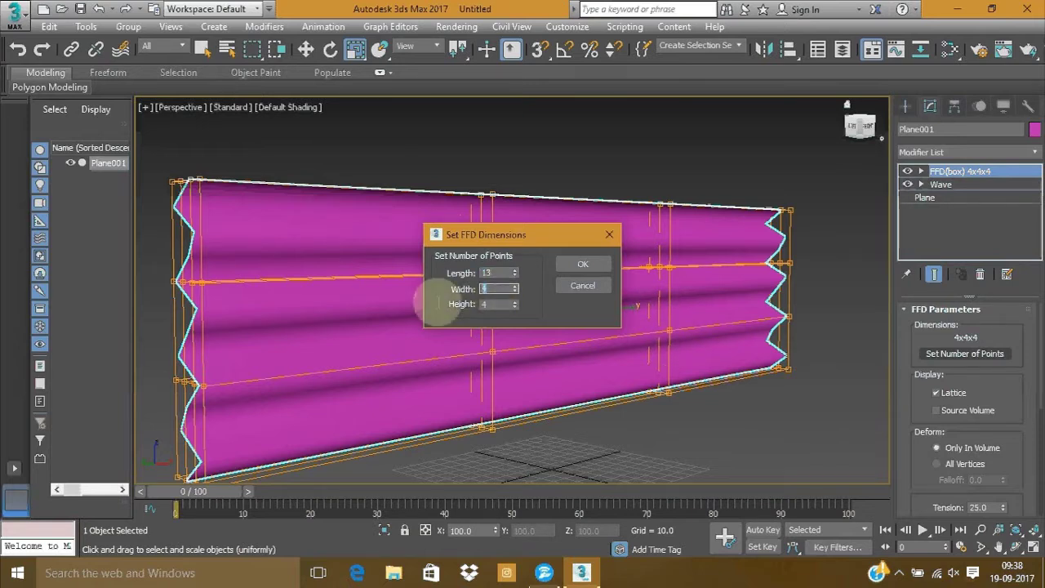
{"action": "type", "text": "13"}
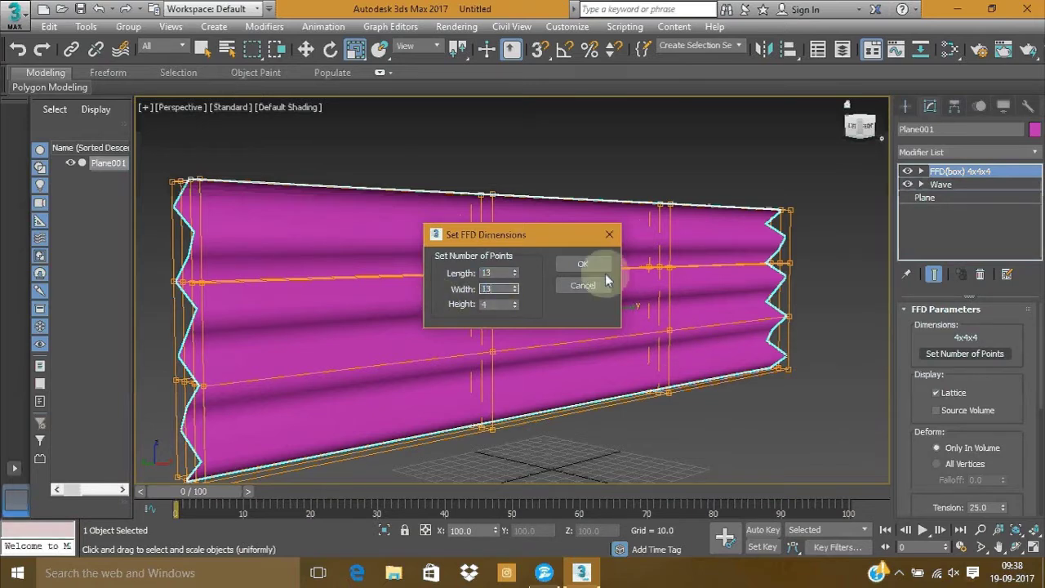
{"action": "left_click", "coordinate": [603, 270]}
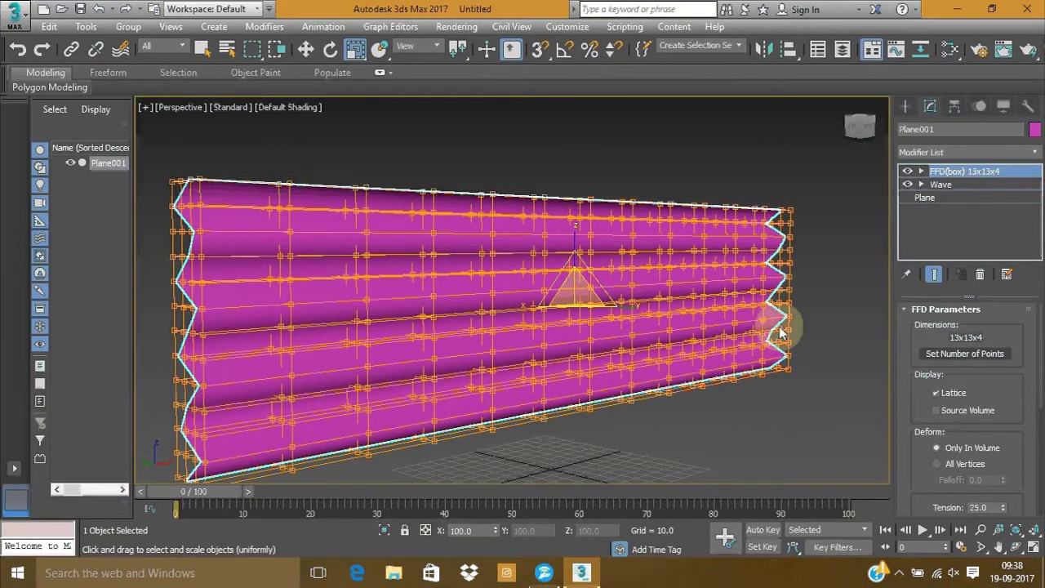
- Maximize the Front view, reselect the wavy plane and enter the Control Points level of its FFD(box) modifier
{"action": "key", "text": "alt+w"}
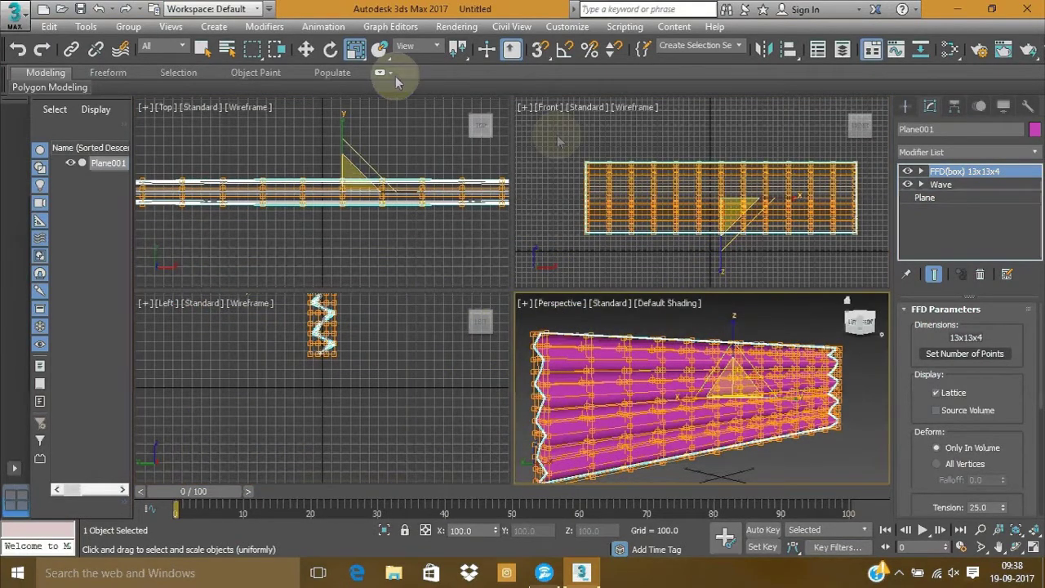
{"action": "left_click", "coordinate": [556, 137]}
{"action": "key", "text": "alt+w"}
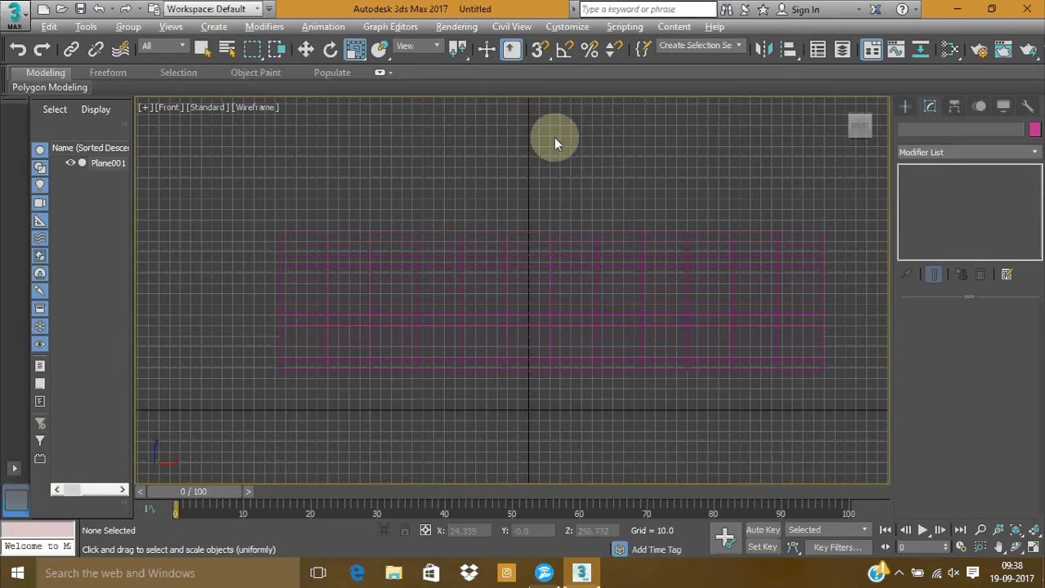
{"action": "left_click", "coordinate": [595, 249]}
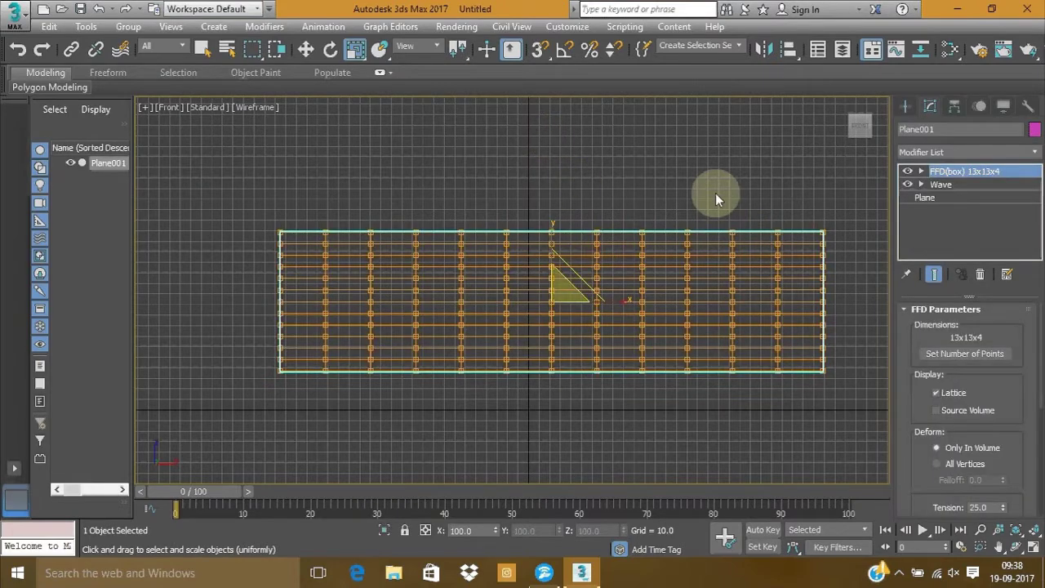
{"action": "left_click", "coordinate": [921, 171]}
{"action": "left_click", "coordinate": [963, 185]}
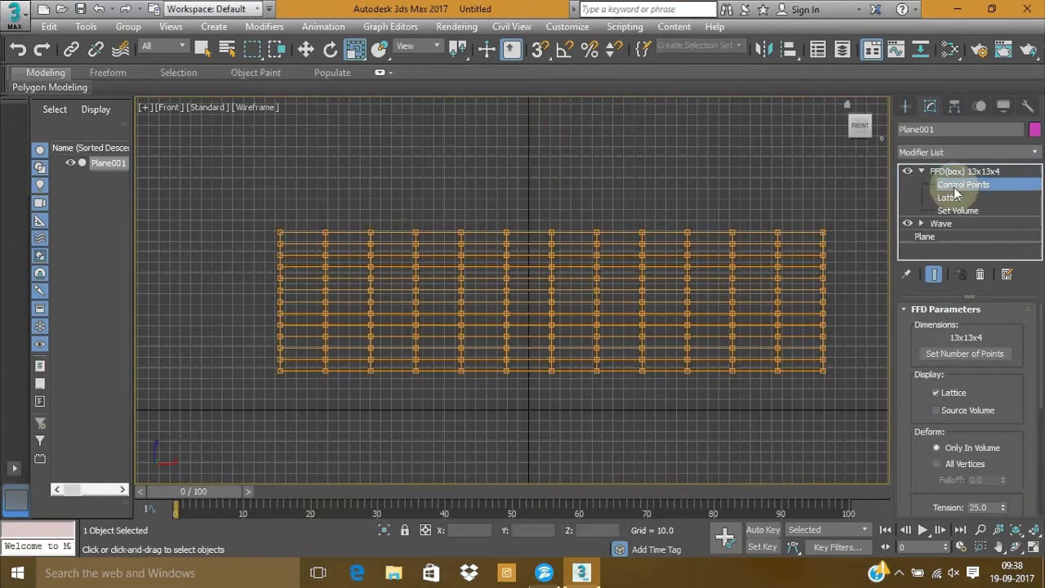
{"action": "left_click", "coordinate": [633, 282]}
- Select the first, fifth, ninth and thirteenth columns of control points and scale them vertically into tight clusters
{"action": "left_click_drag", "start_coordinate": [248, 199], "coordinate": [294, 409]}
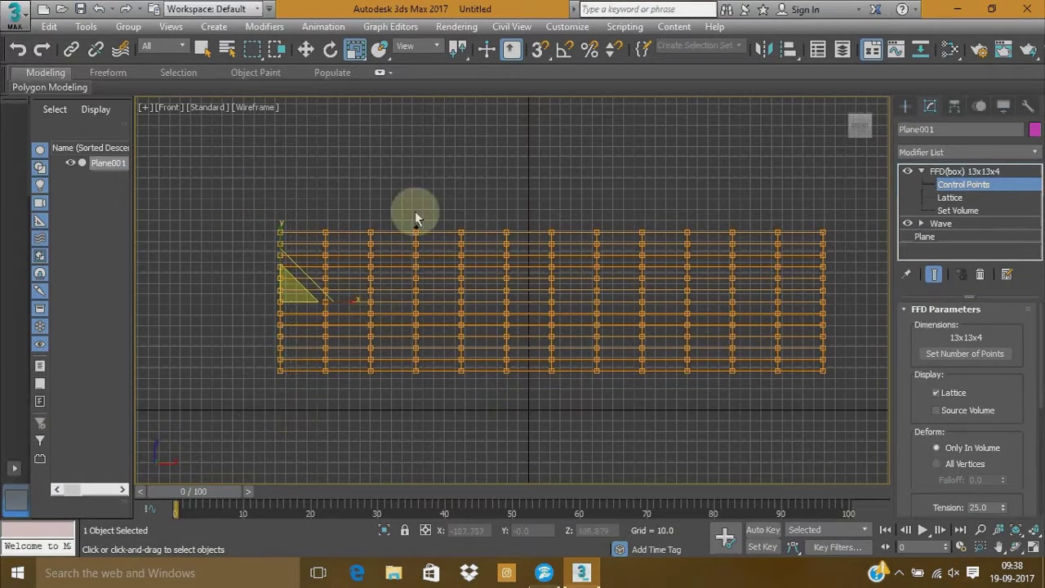
{"action": "left_click_drag", "start_coordinate": [457, 216], "coordinate": [486, 383], "text": "ctrl"}
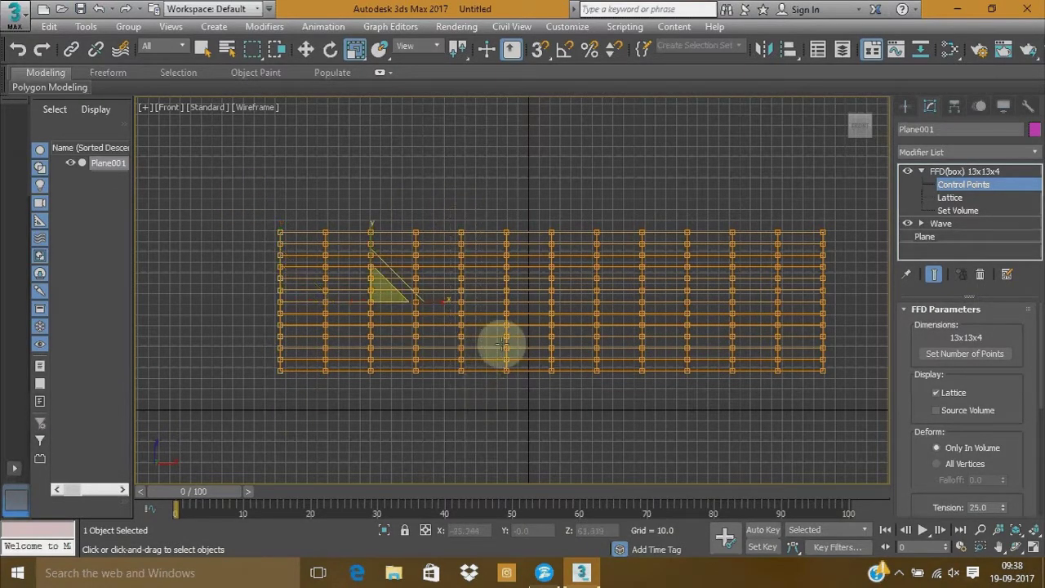
{"action": "left_click_drag", "start_coordinate": [641, 217], "coordinate": [668, 382], "text": "ctrl"}
{"action": "left_click_drag", "start_coordinate": [803, 200], "coordinate": [855, 389], "text": "ctrl"}
{"action": "left_click_drag", "start_coordinate": [551, 238], "coordinate": [567, 381]}
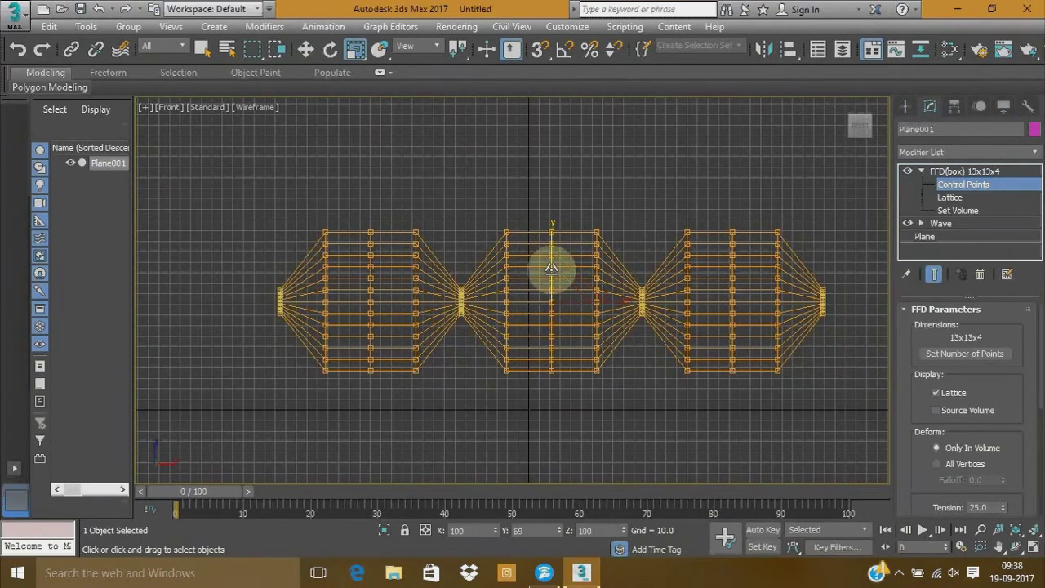
- Move the four squeezed control point columns straight up above the plane's top edge, and deselect them
{"action": "key", "text": "w"}
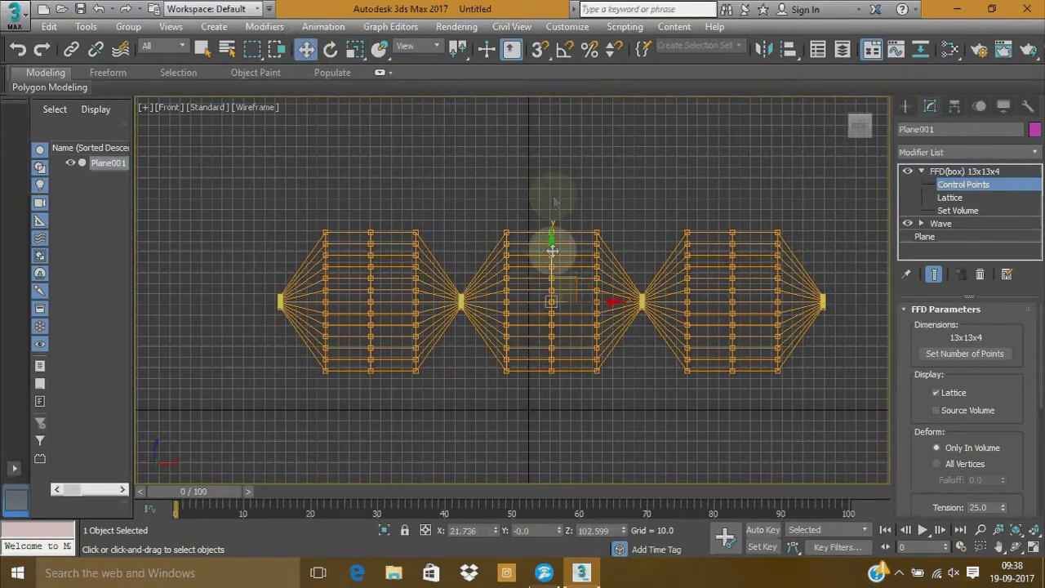
{"action": "left_click_drag", "start_coordinate": [552, 246], "coordinate": [514, 115]}
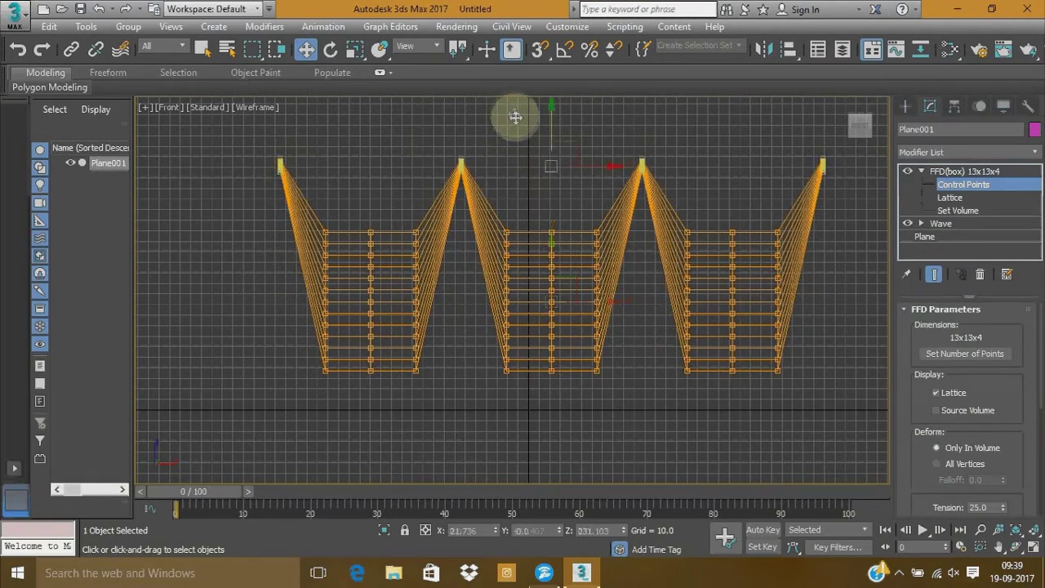
{"action": "left_click", "coordinate": [489, 395]}
- Select the third, seventh and eleventh columns of control points and move them straight down to deepen the three drapes
{"action": "left_click_drag", "start_coordinate": [339, 213], "coordinate": [395, 326]}
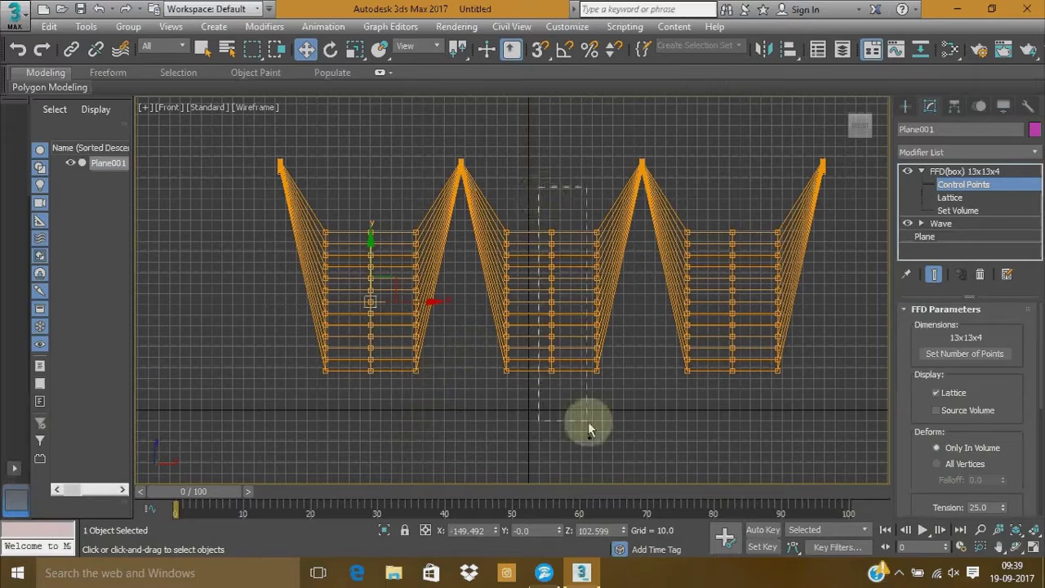
{"action": "left_click_drag", "start_coordinate": [588, 421], "coordinate": [588, 422]}
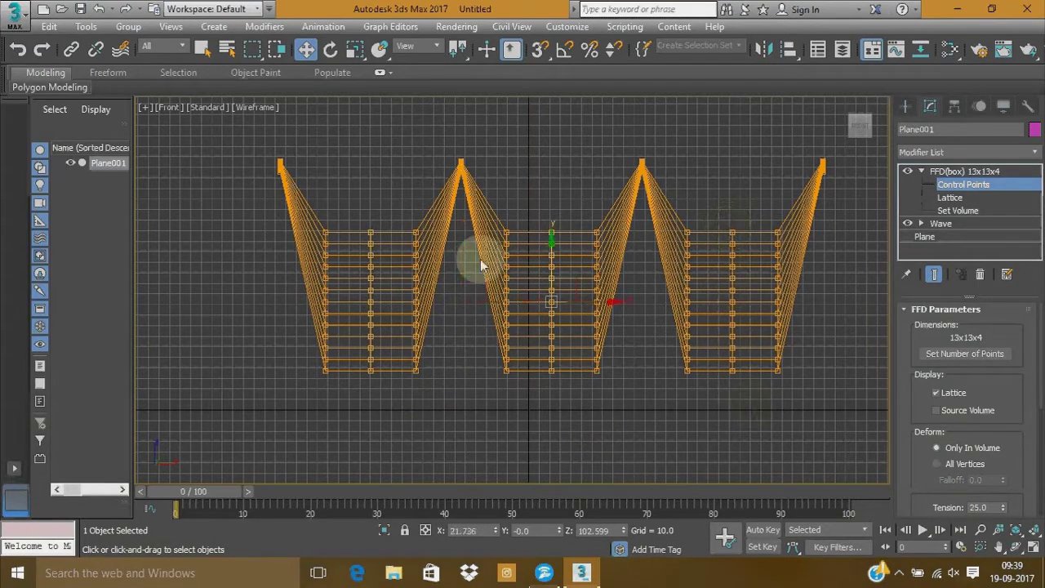
{"action": "left_click_drag", "start_coordinate": [553, 240], "coordinate": [542, 291]}
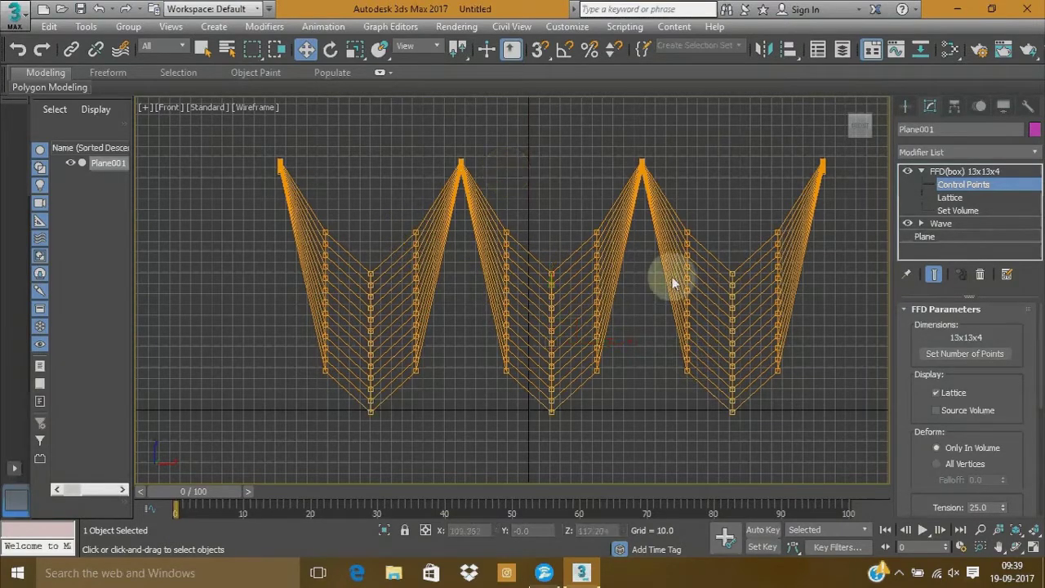
- Leave the control point level and add a TurboSmooth modifier with 2 iterations to the plane
{"action": "left_click", "coordinate": [947, 171]}
{"action": "left_click", "coordinate": [945, 148]}
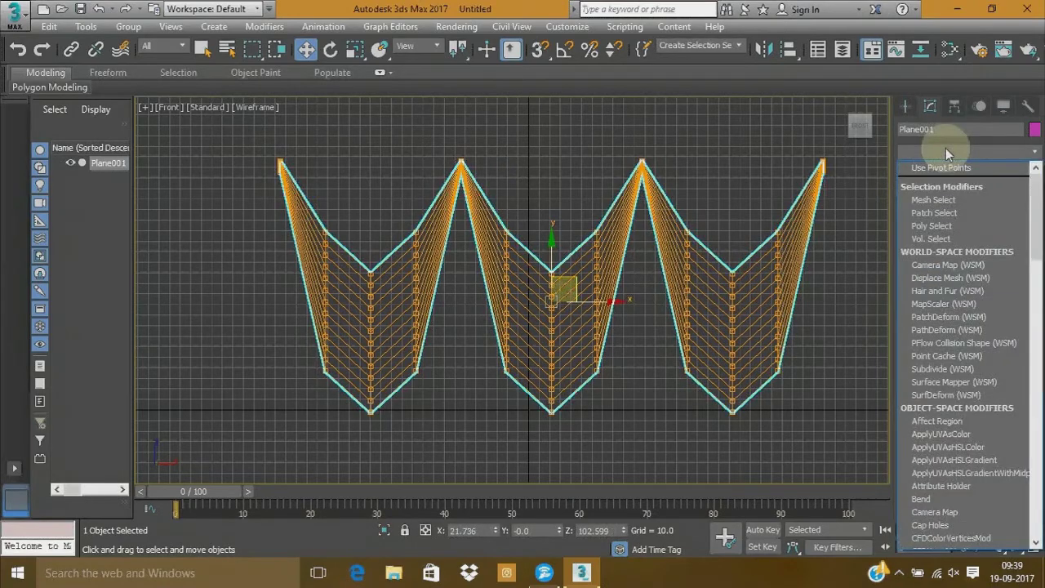
{"action": "key", "text": "t"}
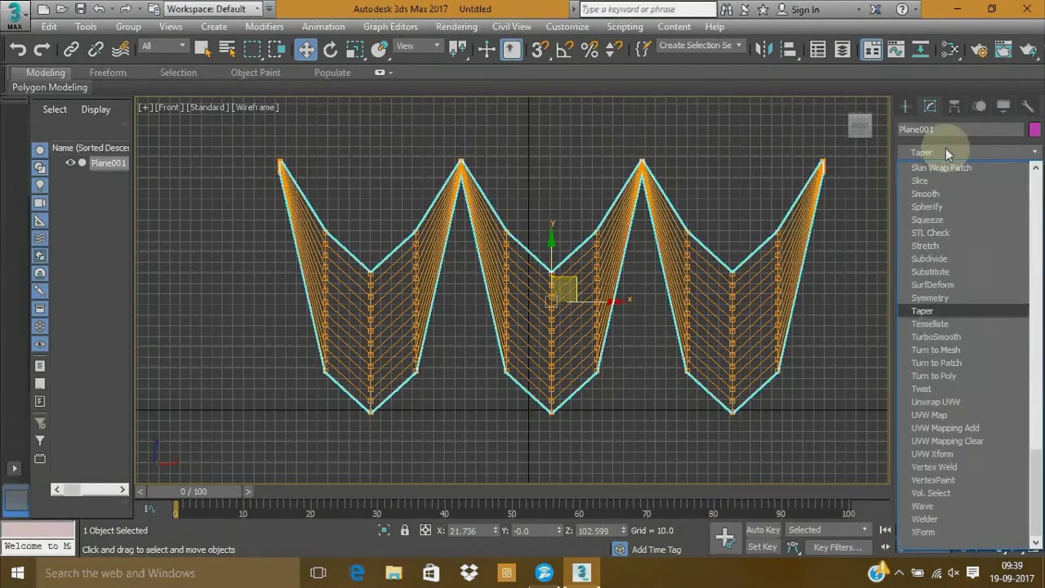
{"action": "left_click", "coordinate": [972, 336]}
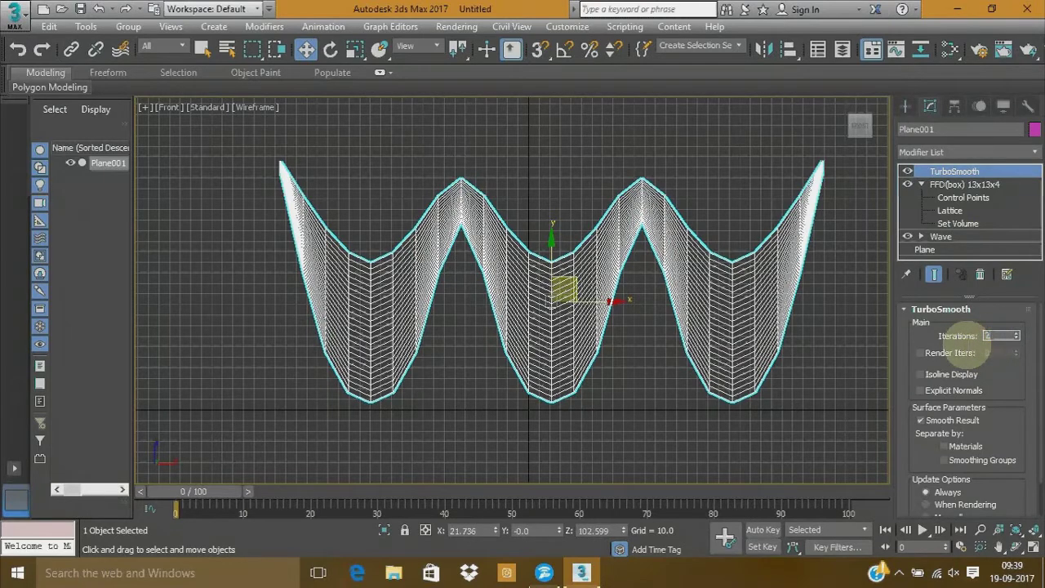
{"action": "key", "text": "Return"}
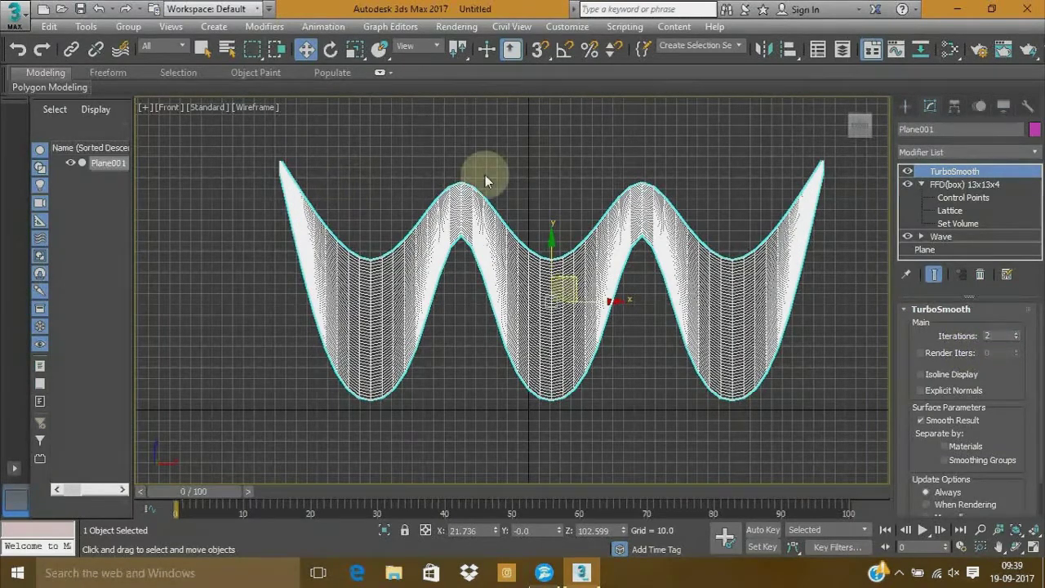
- Maximize the Perspective view and examine the smoothed curtain folds from the front and up close
{"action": "left_click", "coordinate": [485, 175]}
{"action": "left_click", "coordinate": [574, 278]}
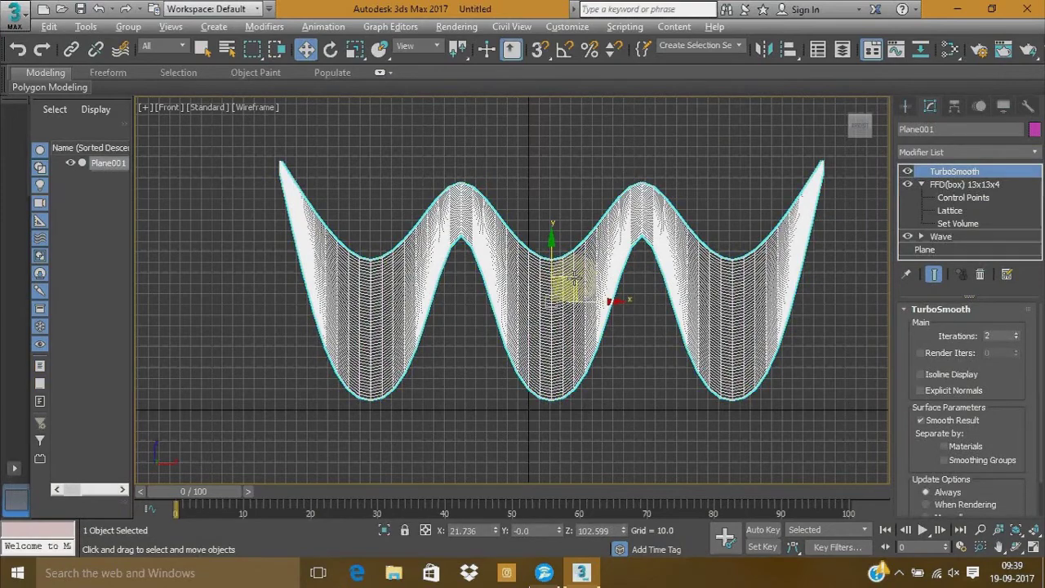
{"action": "key", "text": "alt+w"}
{"action": "left_click", "coordinate": [628, 319]}
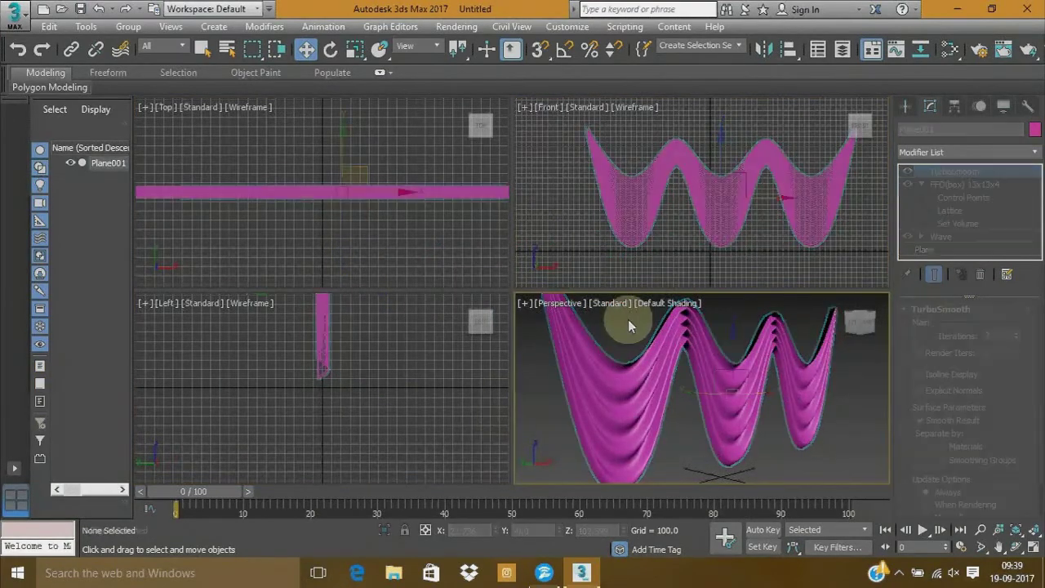
{"action": "key", "text": "alt+w"}
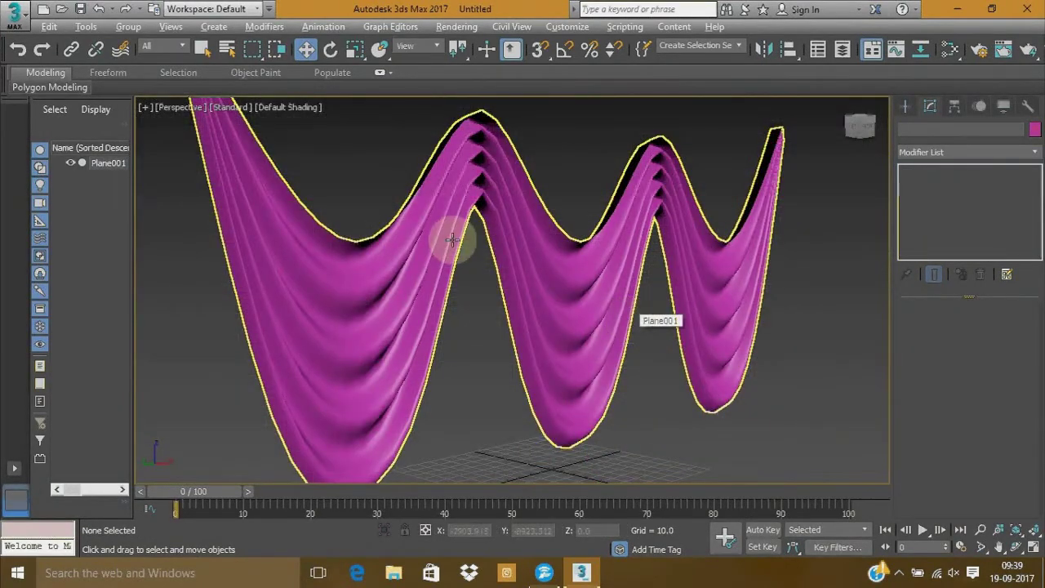
{"action": "scroll", "coordinate": [630, 327], "scroll_direction": "down", "scroll_amount": 5}
{"action": "middle_click_drag", "start_coordinate": [629, 327], "coordinate": [551, 321], "text": "alt"}
{"action": "scroll", "coordinate": [565, 319], "scroll_direction": "up", "scroll_amount": 5}
{"action": "scroll", "coordinate": [565, 318], "scroll_direction": "up", "scroll_amount": 5}
{"action": "scroll", "coordinate": [550, 322], "scroll_direction": "down", "scroll_amount": 5}
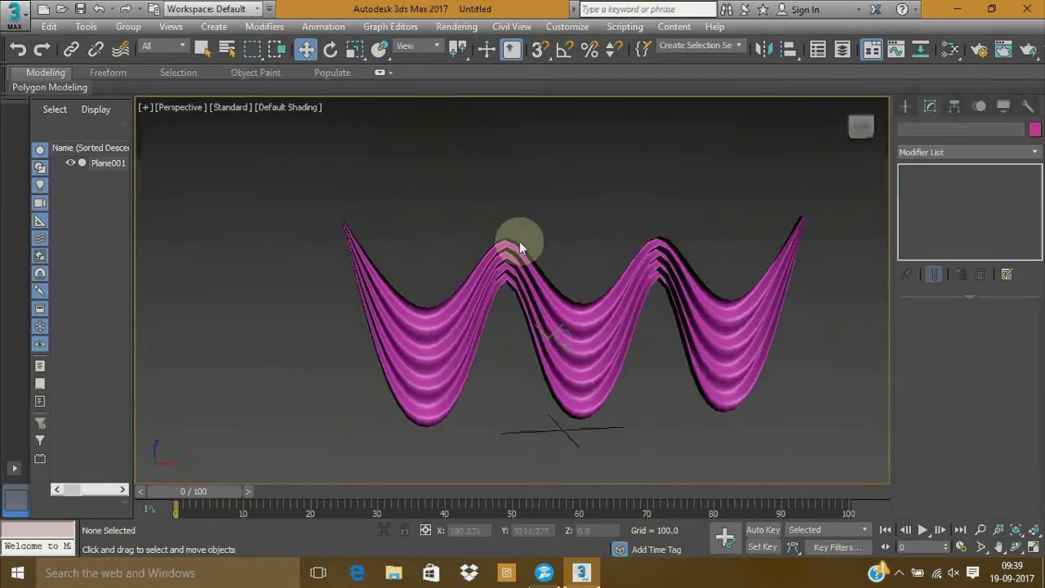
{"action": "left_click", "coordinate": [574, 353]}
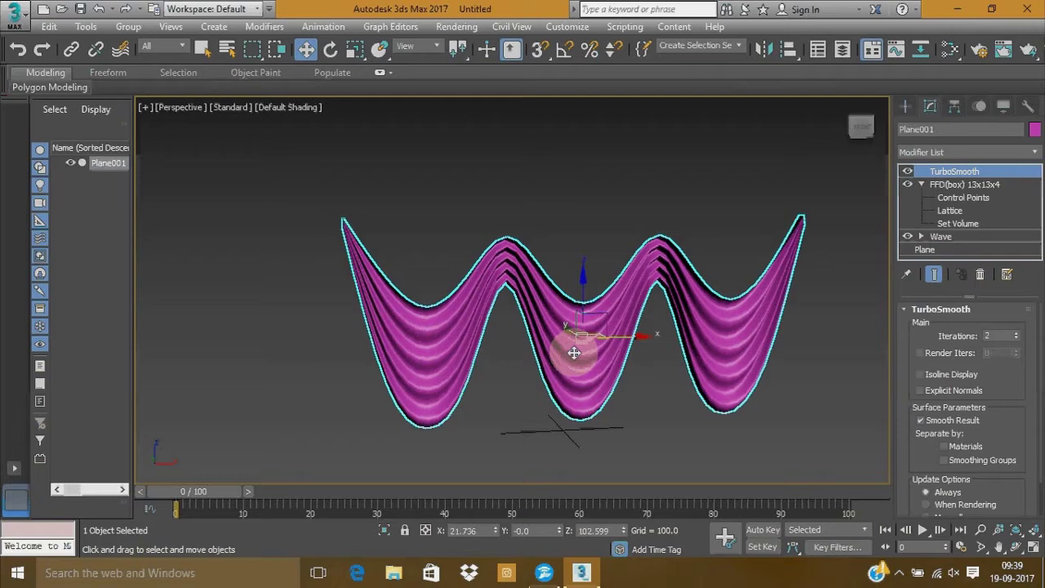
{"action": "left_click", "coordinate": [678, 383]}
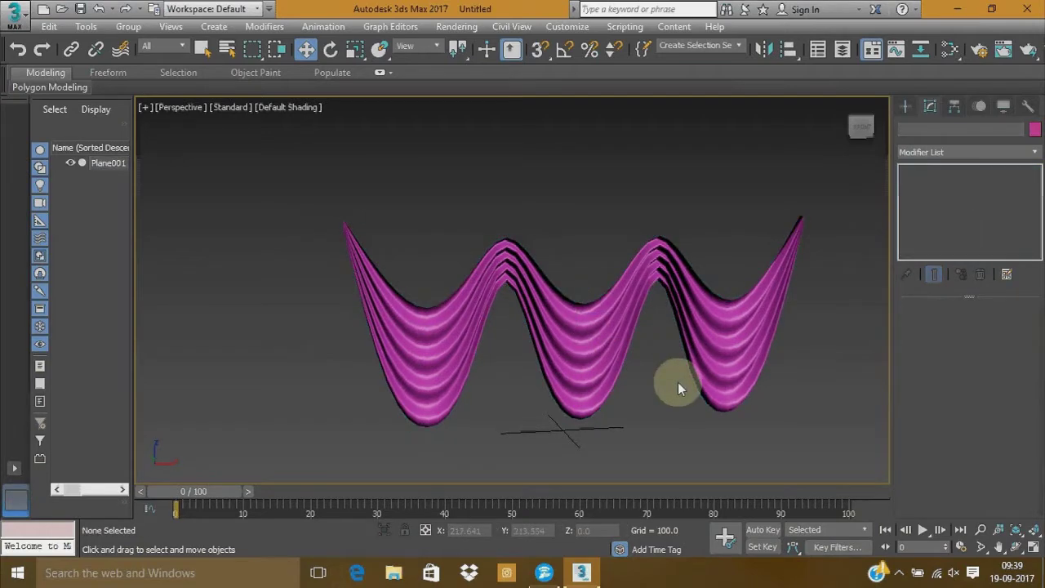
- Add a Shell modifier to the curtain with an inner amount of 1.61 and an outer amount of 1.77
{"action": "left_click", "coordinate": [583, 368]}
{"action": "left_click", "coordinate": [999, 152]}
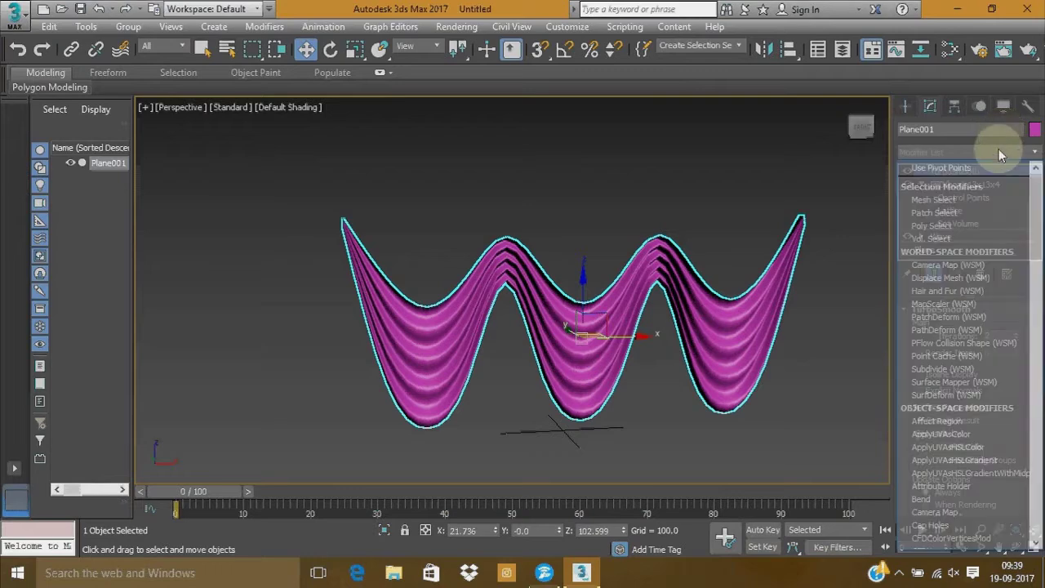
{"action": "scroll", "coordinate": [999, 149], "scroll_direction": "down", "scroll_amount": 20}
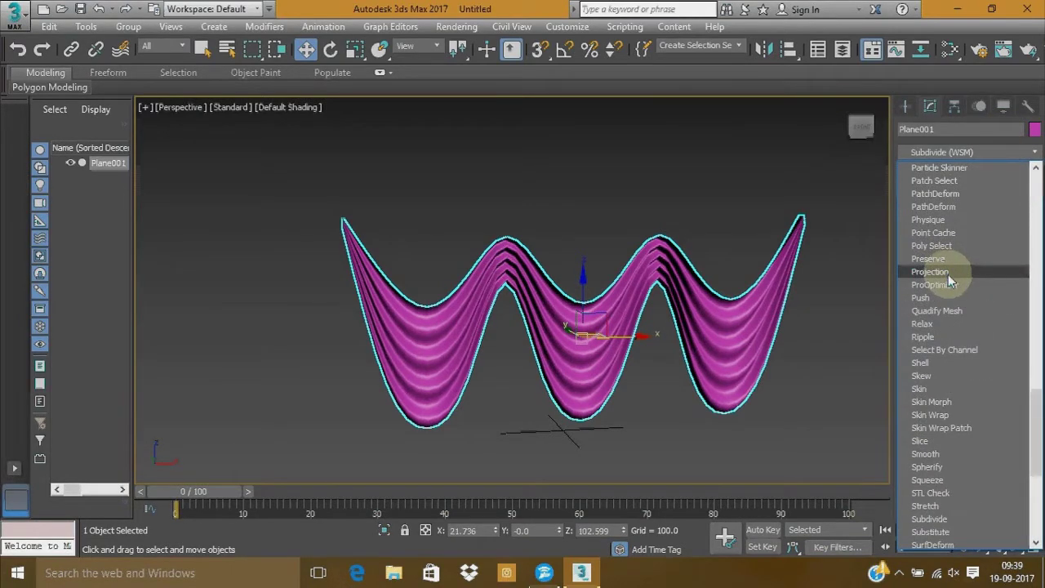
{"action": "left_click", "coordinate": [921, 362]}
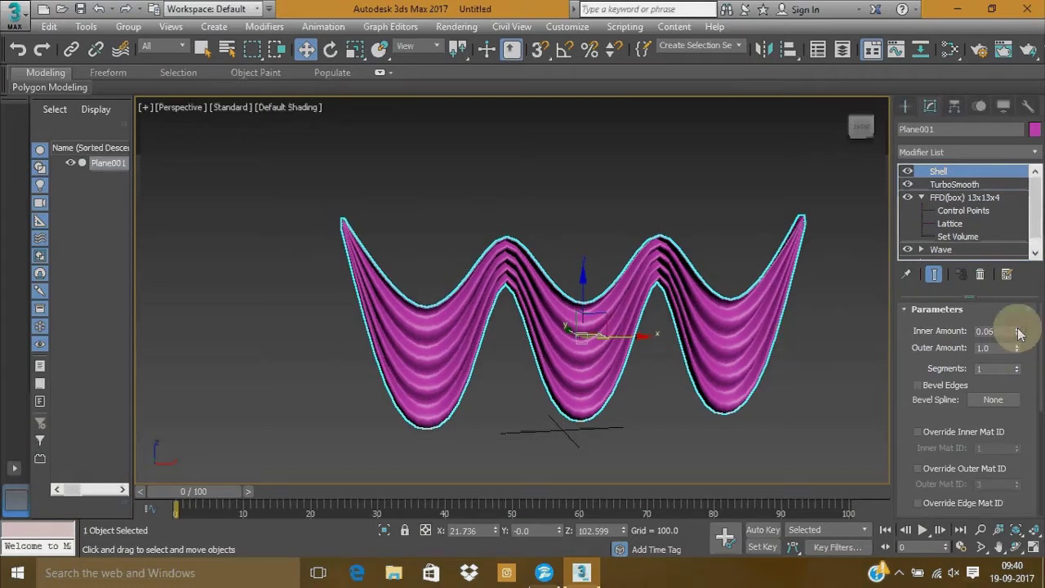
{"action": "left_click_drag", "start_coordinate": [1019, 332], "coordinate": [13, 211]}
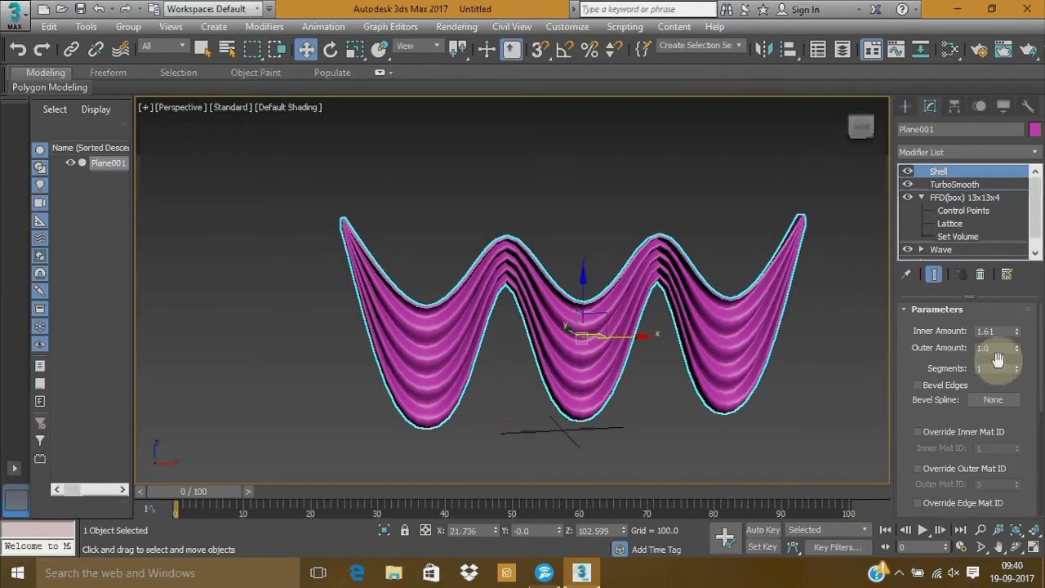
{"action": "left_click_drag", "start_coordinate": [1019, 352], "coordinate": [1012, 289]}
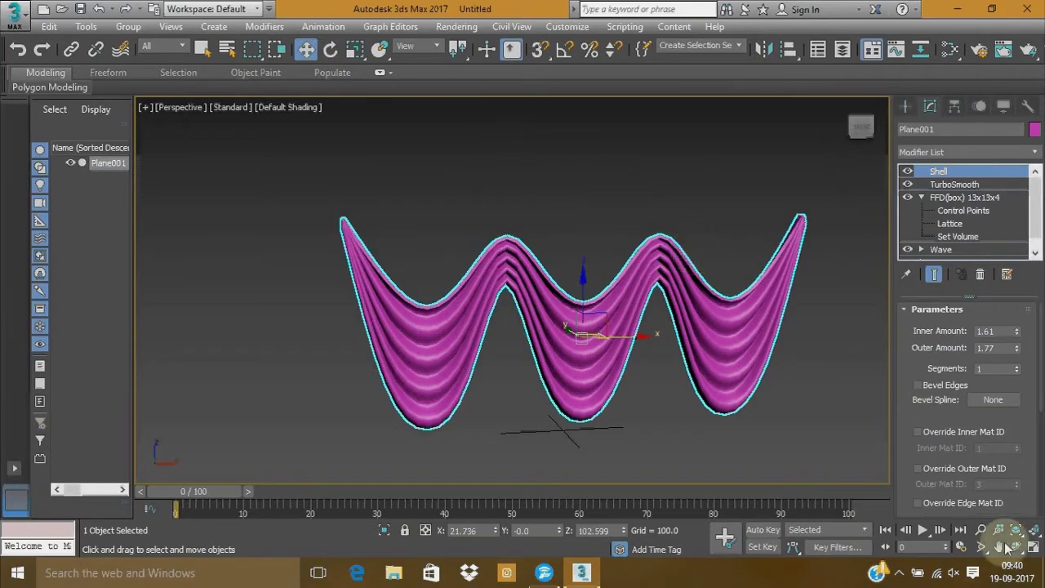
- Draw a flat box about 26 long and 597 wide in the Front view, spanning just above the curtain's upper ends
{"action": "key", "text": "alt+w"}
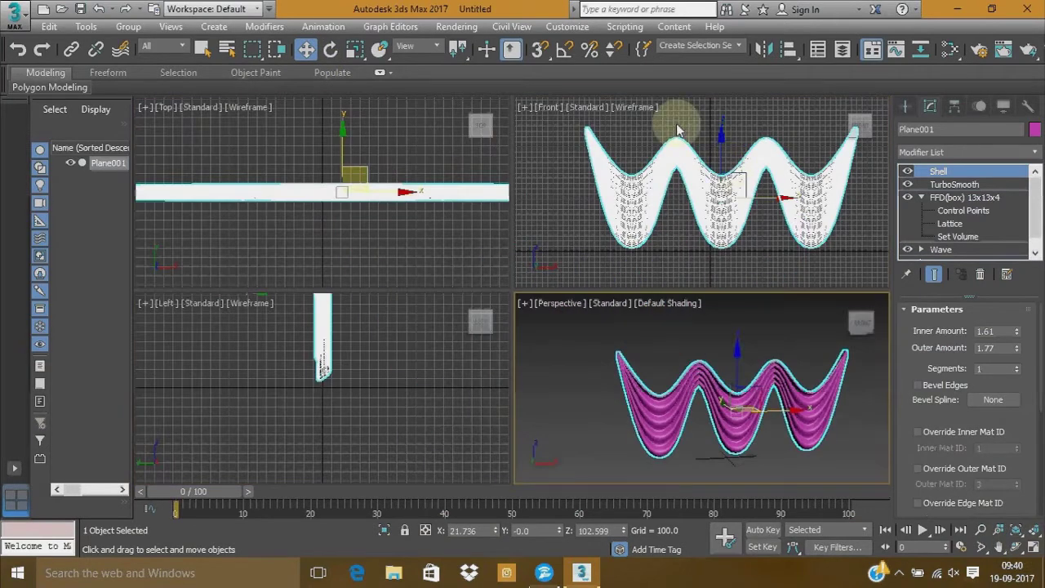
{"action": "left_click", "coordinate": [905, 106]}
{"action": "left_click", "coordinate": [936, 199]}
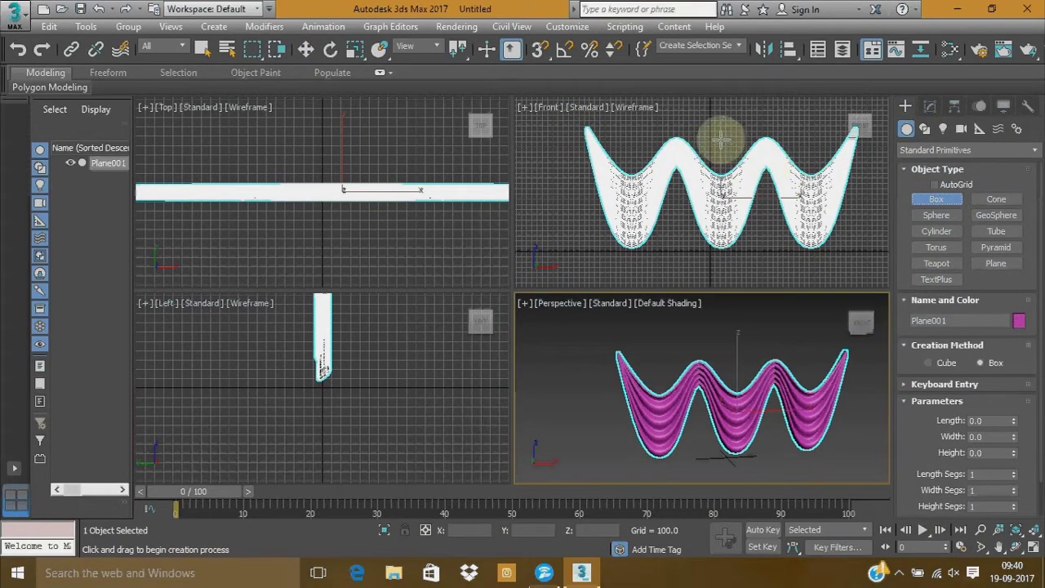
{"action": "middle_click_drag", "start_coordinate": [713, 125], "coordinate": [711, 140]}
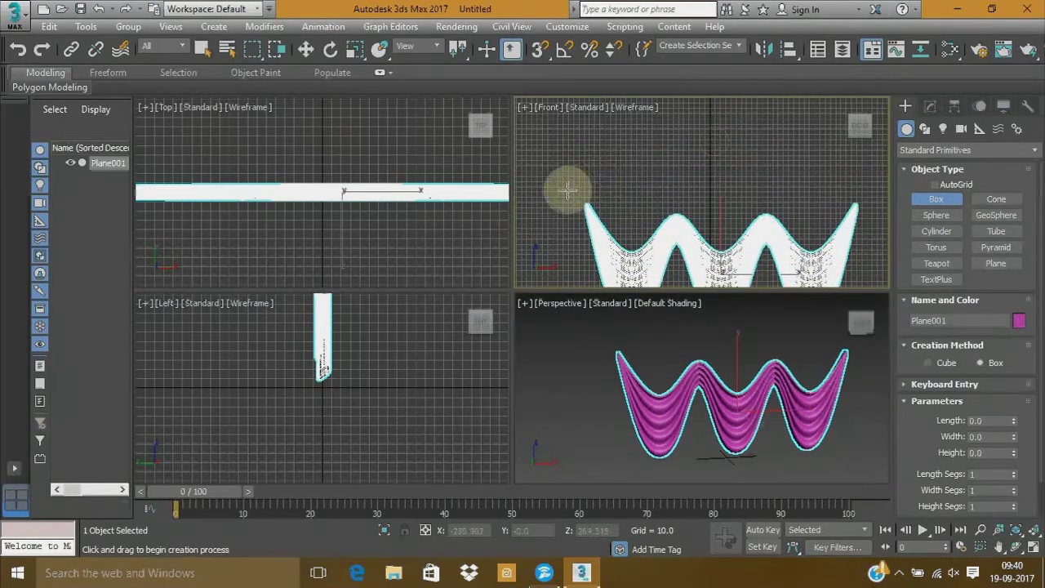
{"action": "left_click_drag", "start_coordinate": [560, 192], "coordinate": [874, 204]}
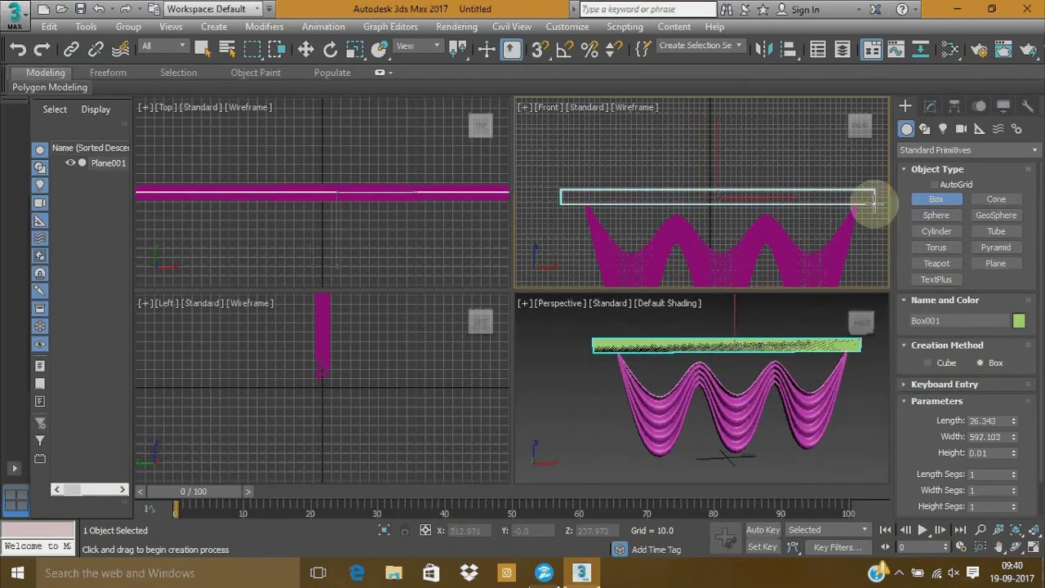
{"action": "left_click", "coordinate": [874, 204]}
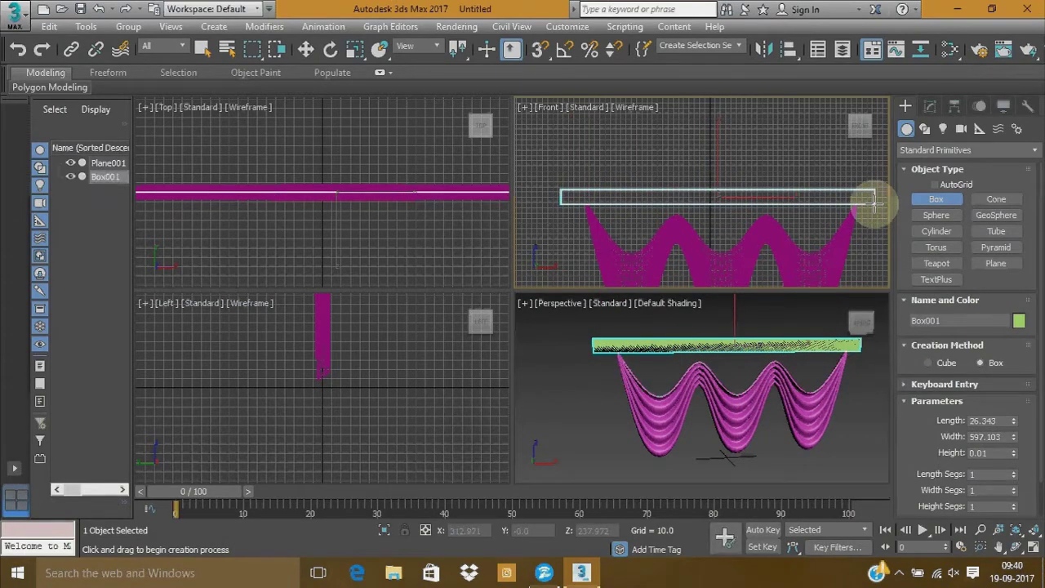
{"action": "left_click", "coordinate": [871, 199]}
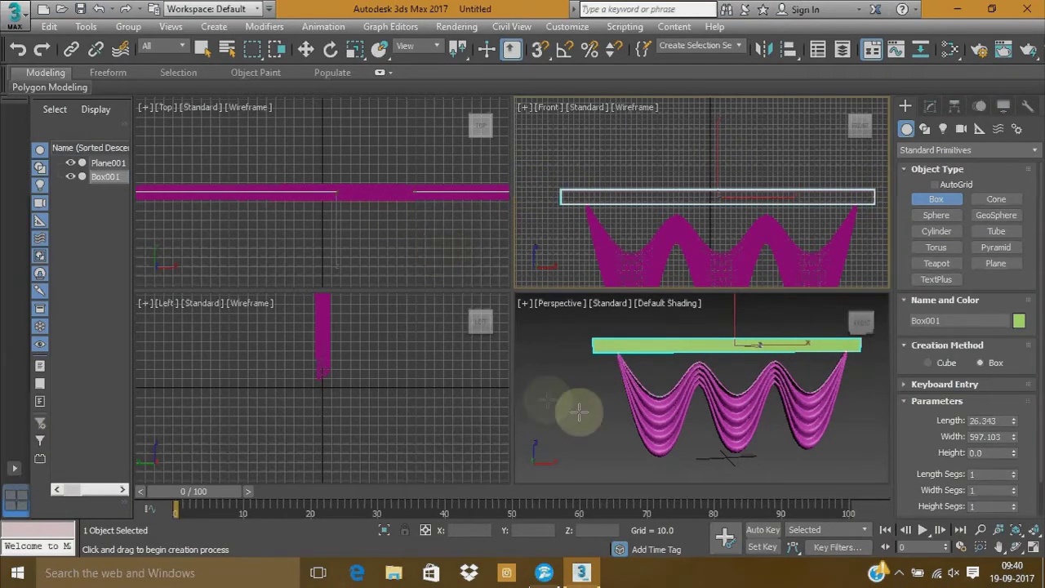
{"action": "mouse_move", "coordinate": [578, 411]}
{"action": "left_mouse_down"}
{"action": "mouse_move", "coordinate": [564, 410]}
{"action": "mouse_move", "coordinate": [578, 407]}
{"action": "left_mouse_up"}
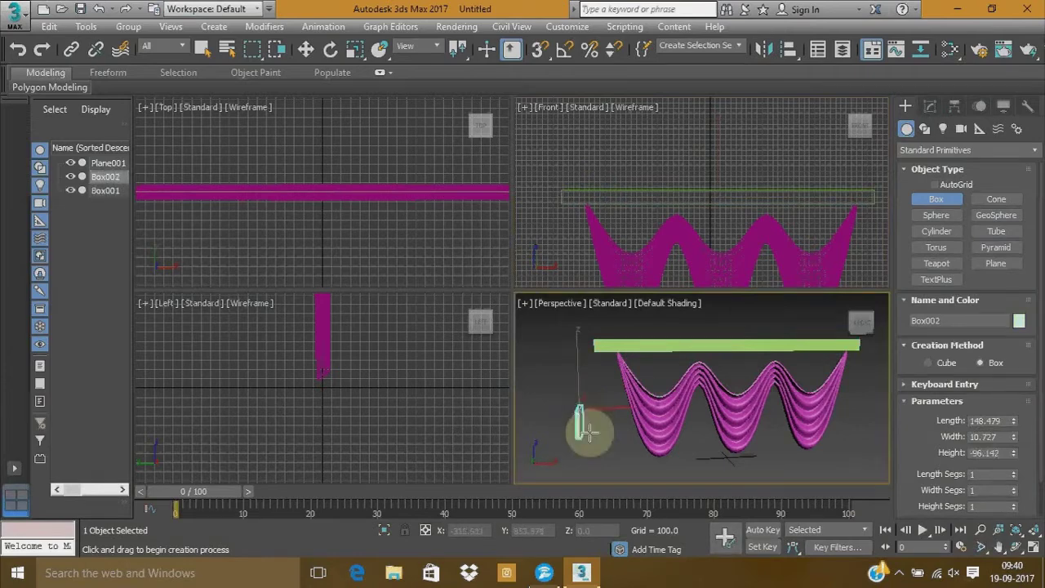
{"action": "right_click", "coordinate": [595, 428]}
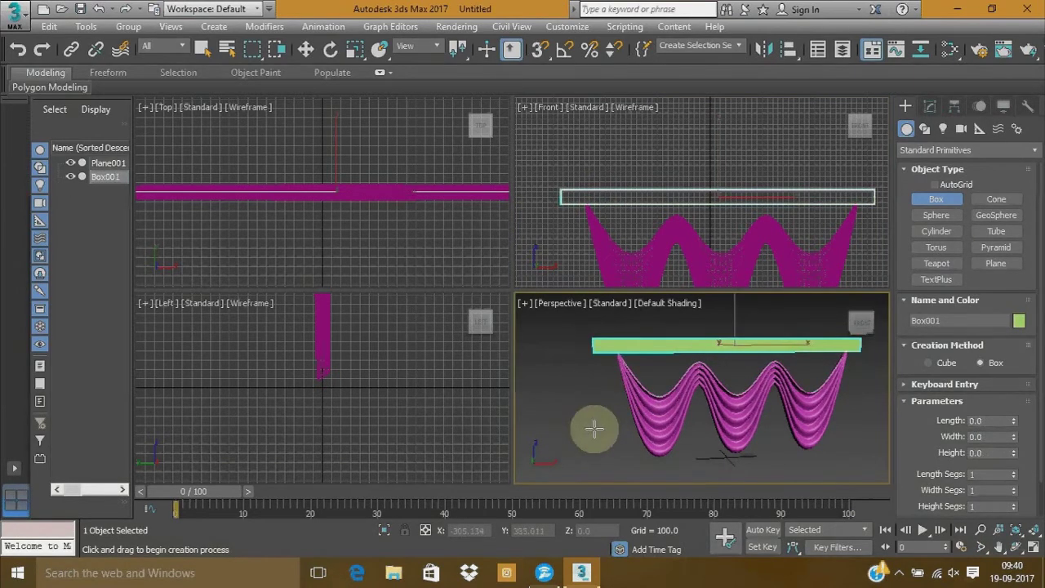
{"action": "mouse_move", "coordinate": [594, 429]}
{"action": "left_mouse_down"}
{"action": "mouse_move", "coordinate": [574, 420]}
{"action": "mouse_move", "coordinate": [586, 423]}
{"action": "left_mouse_up"}
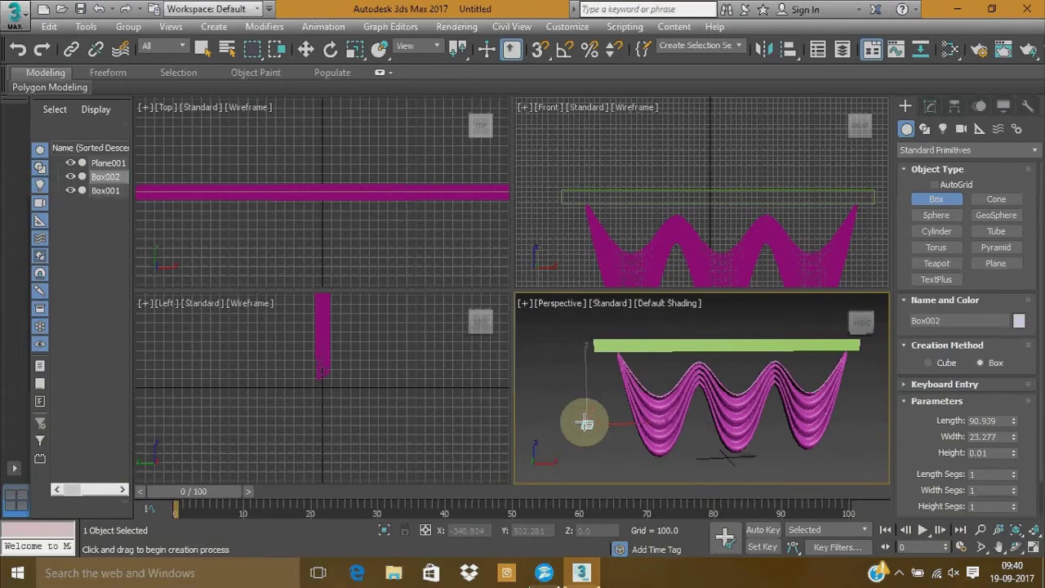
{"action": "left_click", "coordinate": [577, 411]}
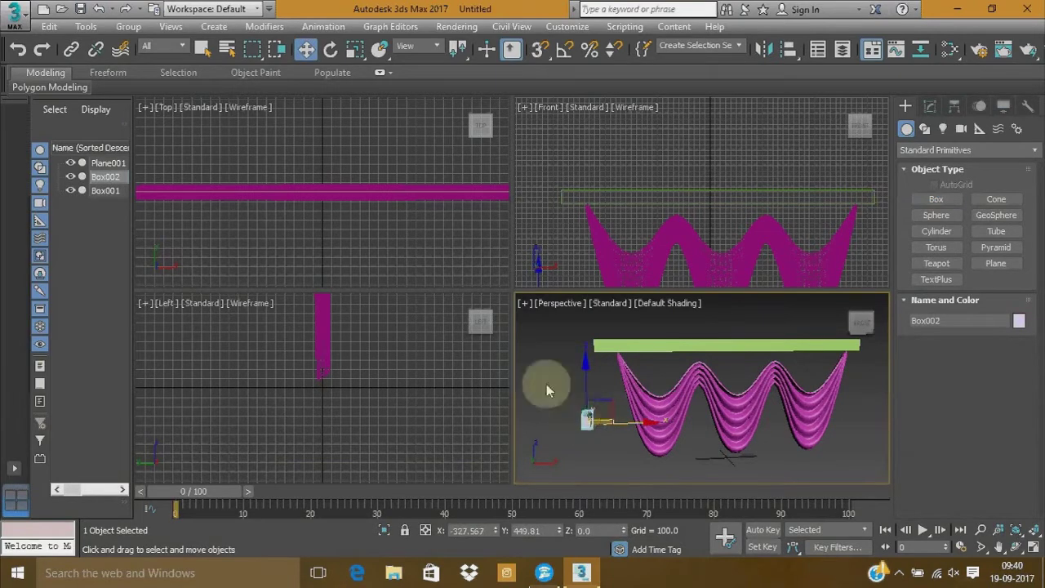
{"action": "key", "text": "w"}
{"action": "key", "text": "Delete"}
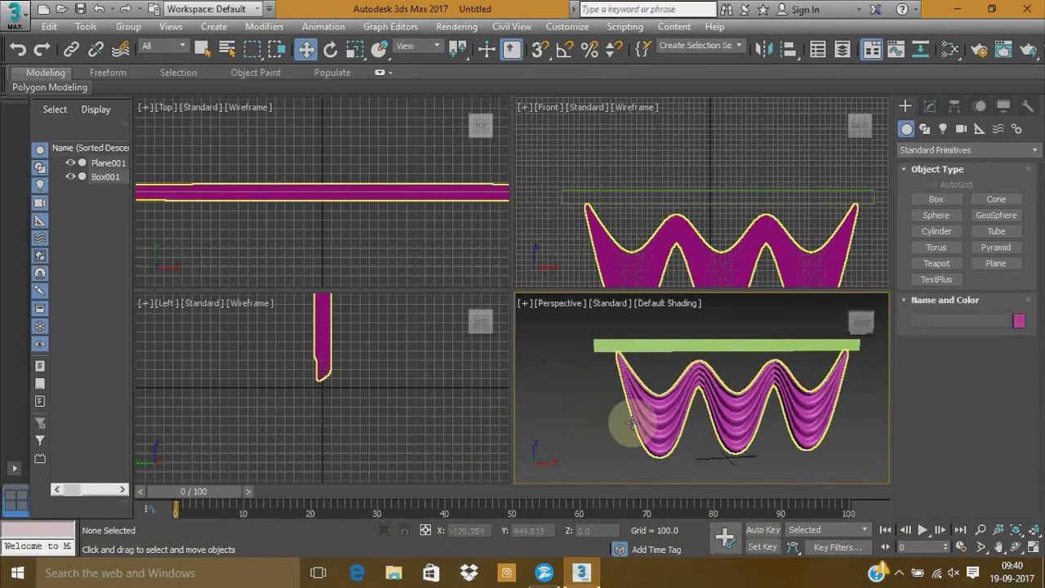
- Maximize the Perspective view and save the scene as curtain in the scenes folder
{"action": "left_click", "coordinate": [1030, 547]}
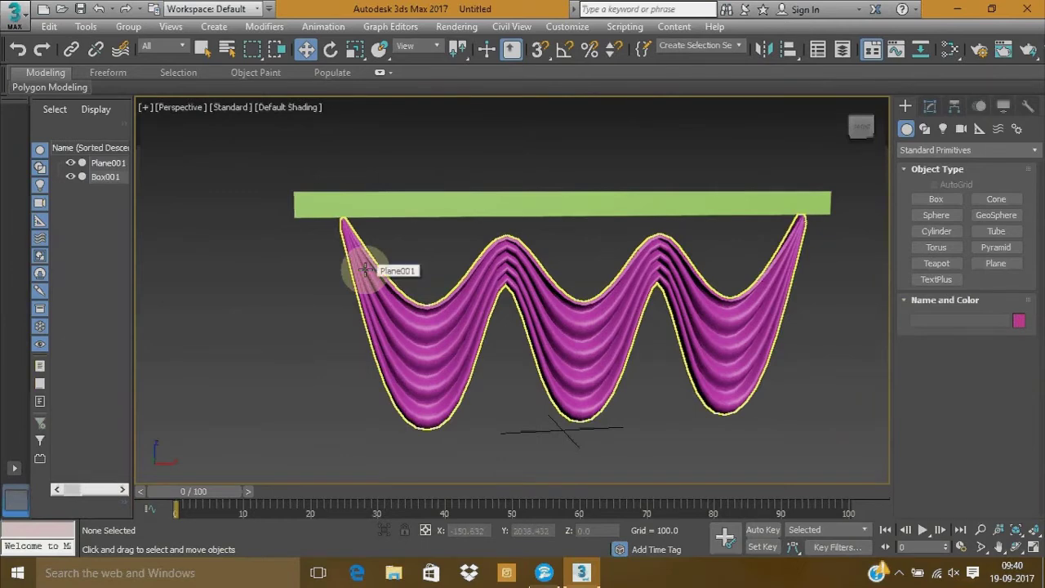
{"action": "key", "text": "ctrl+s"}
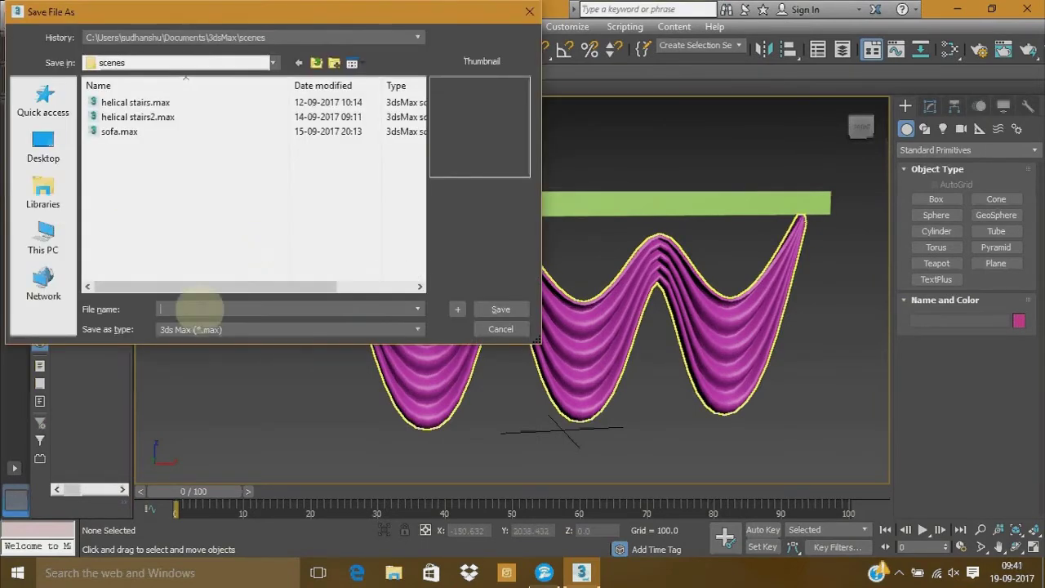
{"action": "type", "text": "curtain"}
{"action": "left_click", "coordinate": [483, 309]}
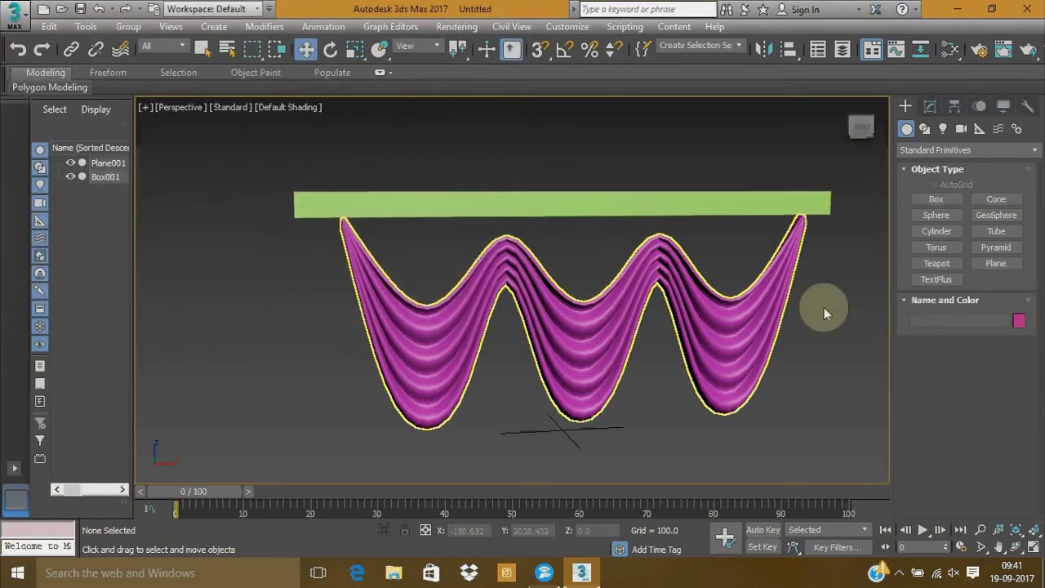
{"action": "left_click", "coordinate": [898, 570]}
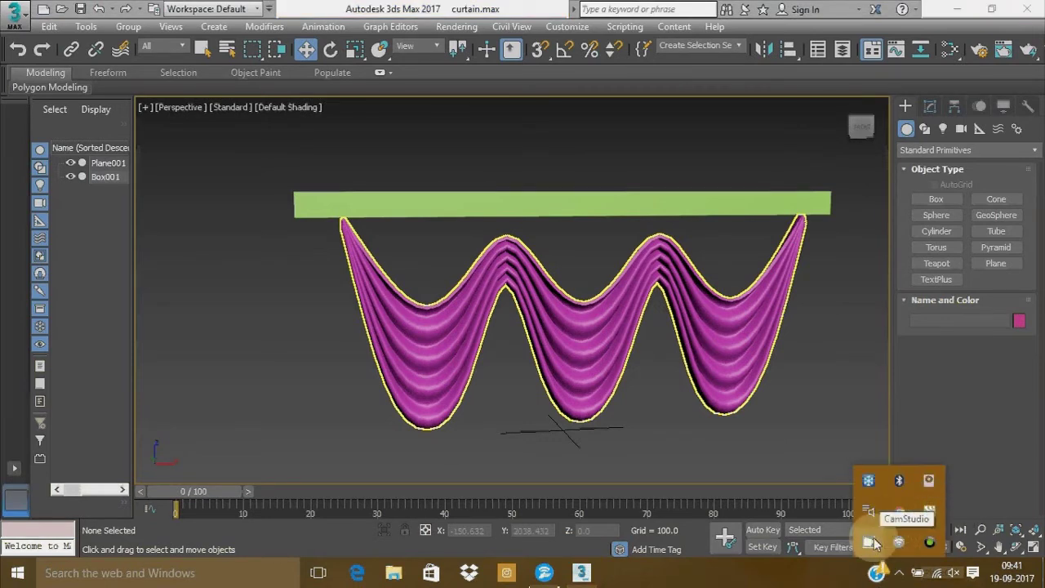
{"action": "right_click", "coordinate": [869, 542]}
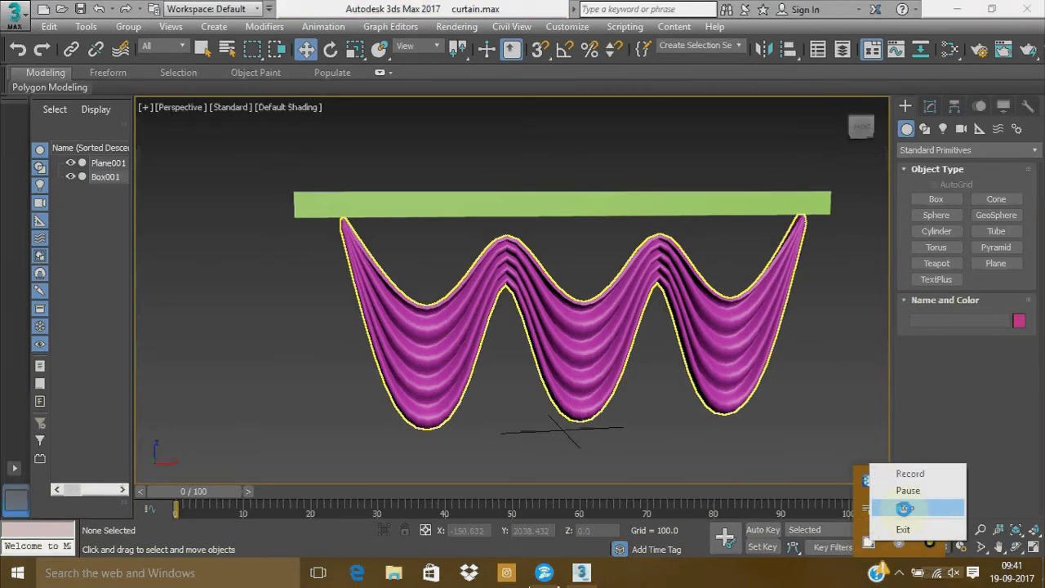